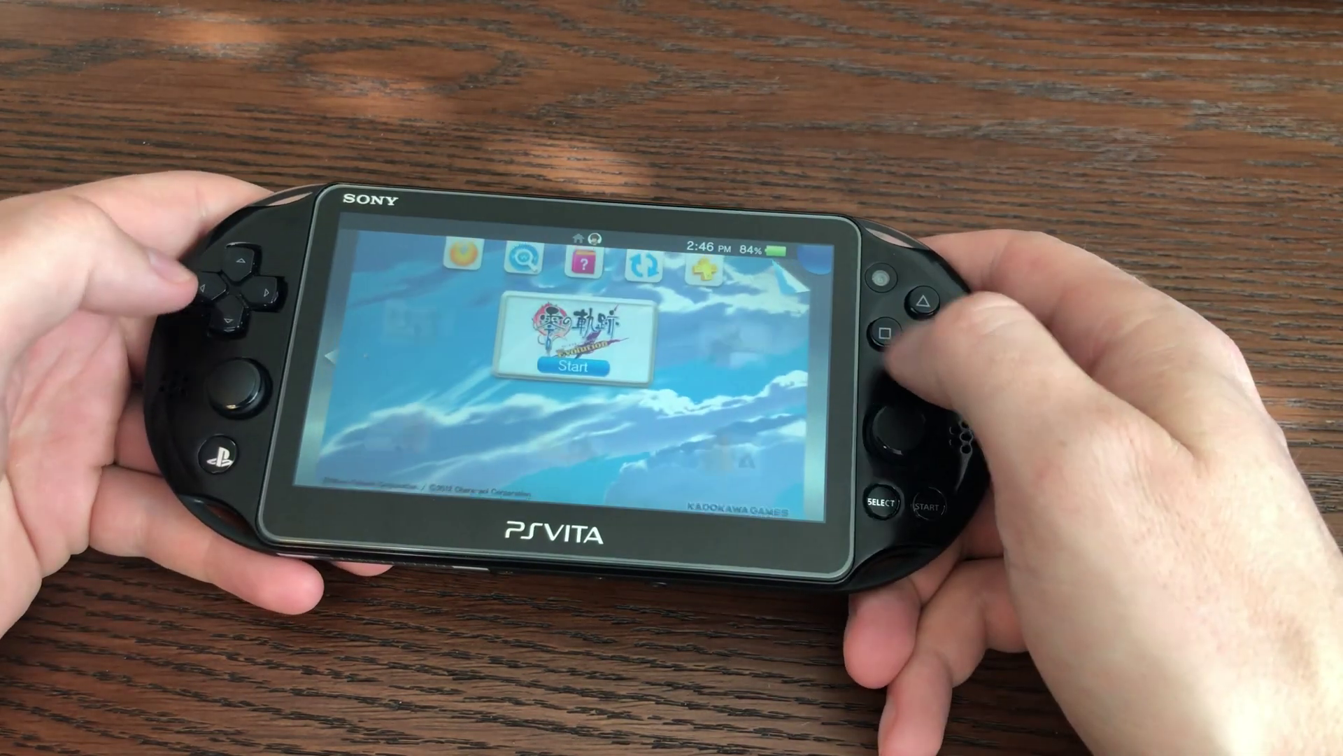
click(602, 315)
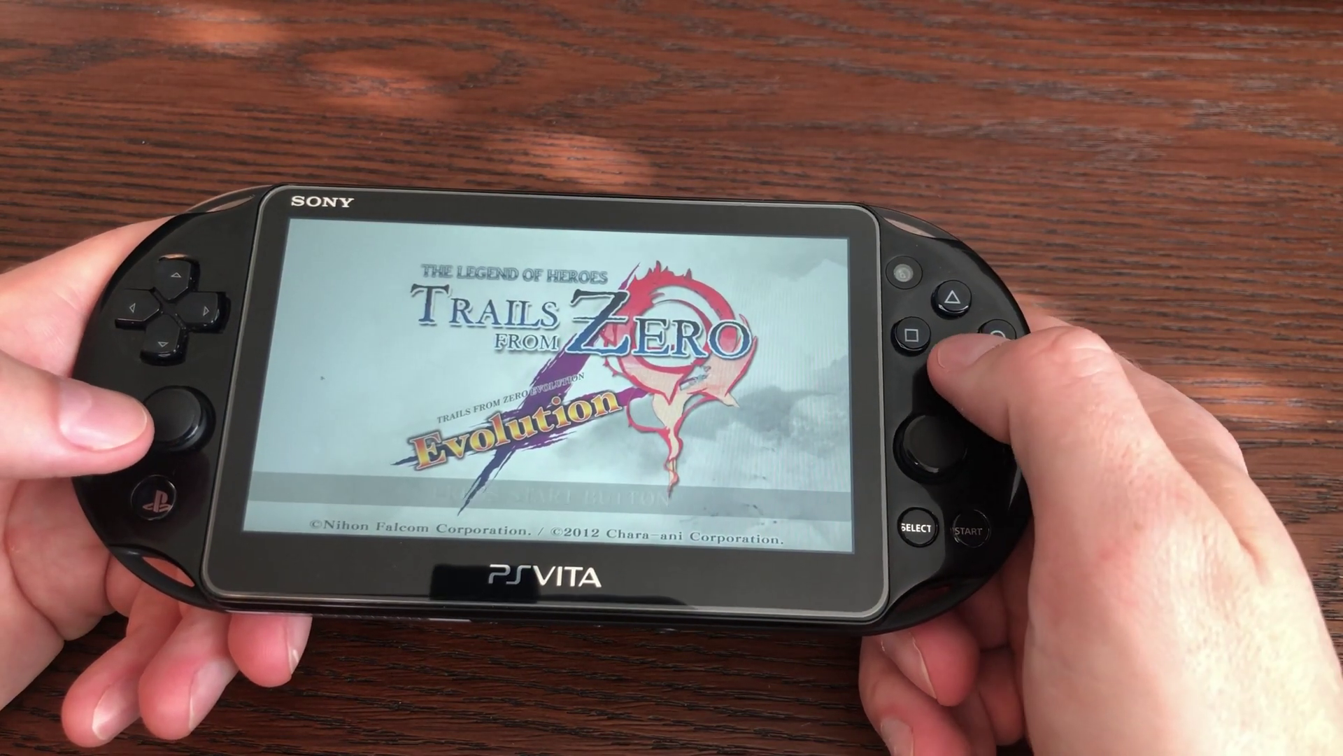
key(Return)
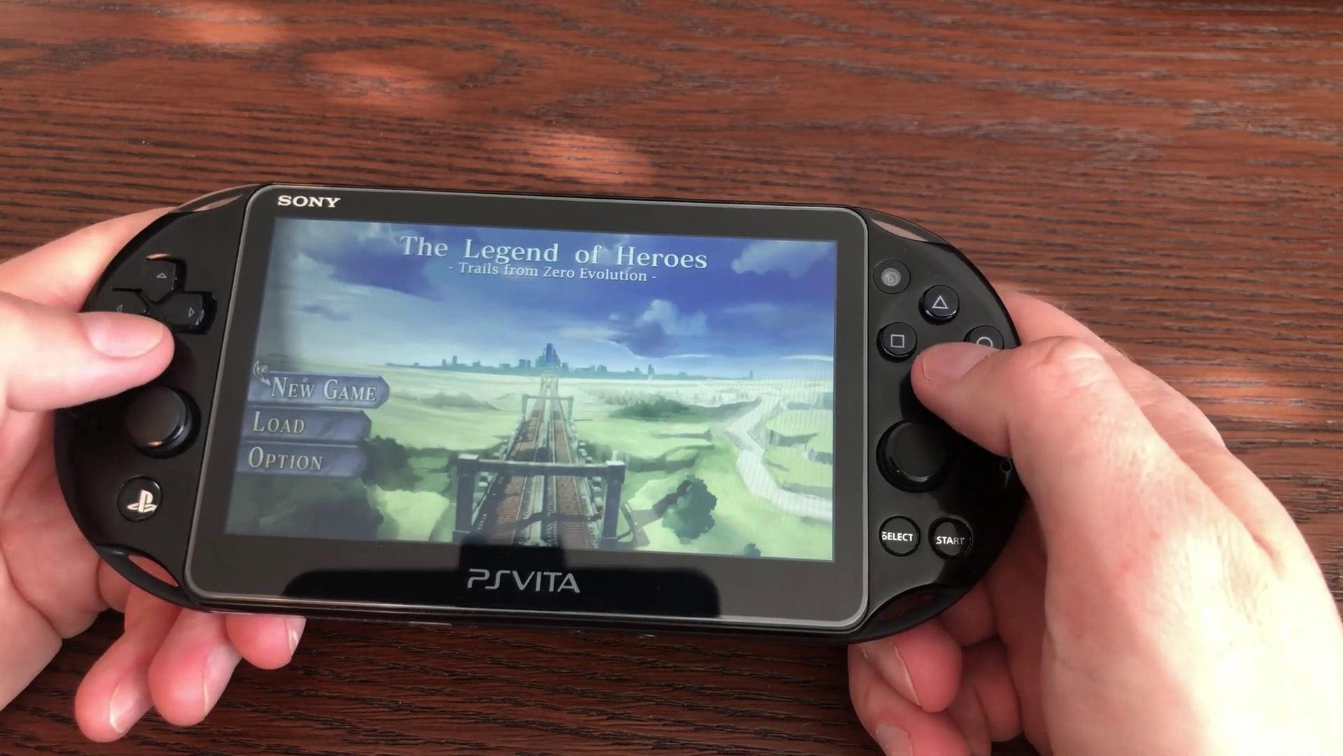
key(Return)
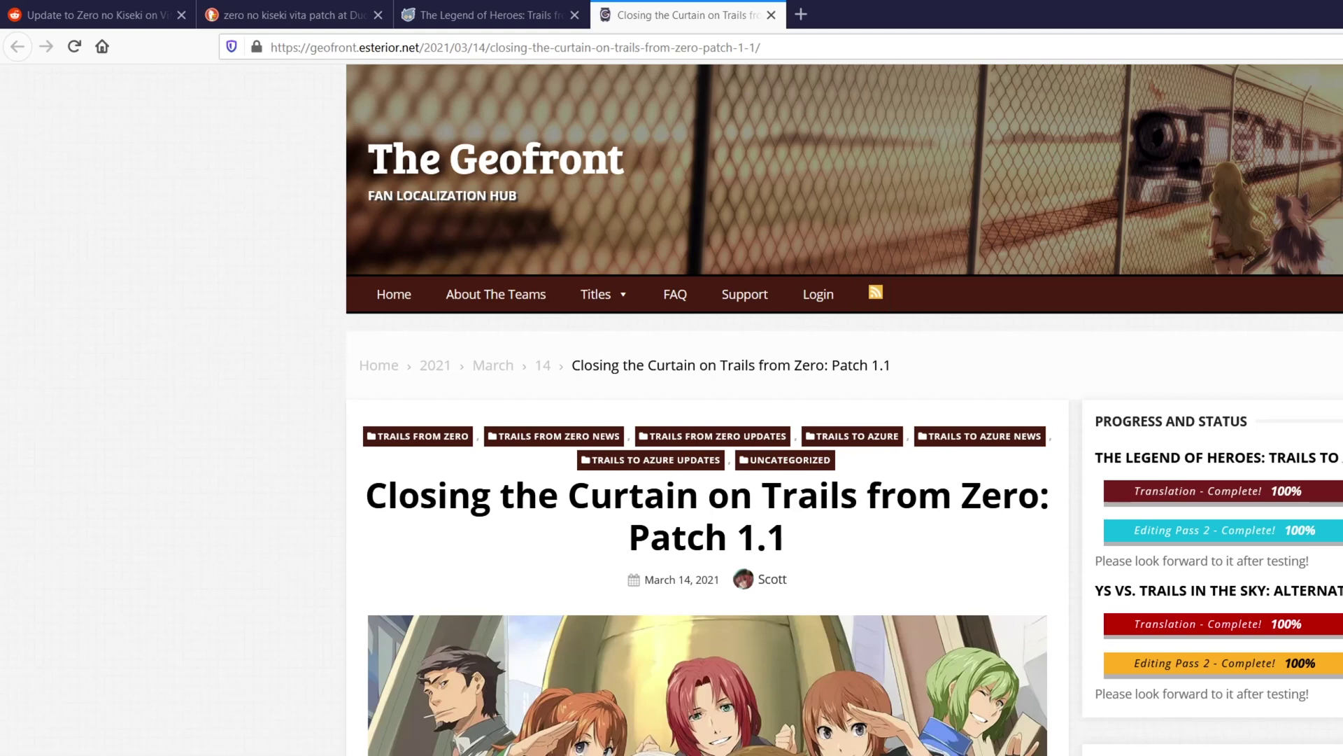
Read through the Geofront article about Trails from Zero Patch 1.1, from its title to the update explanation.
triple_click(770, 579)
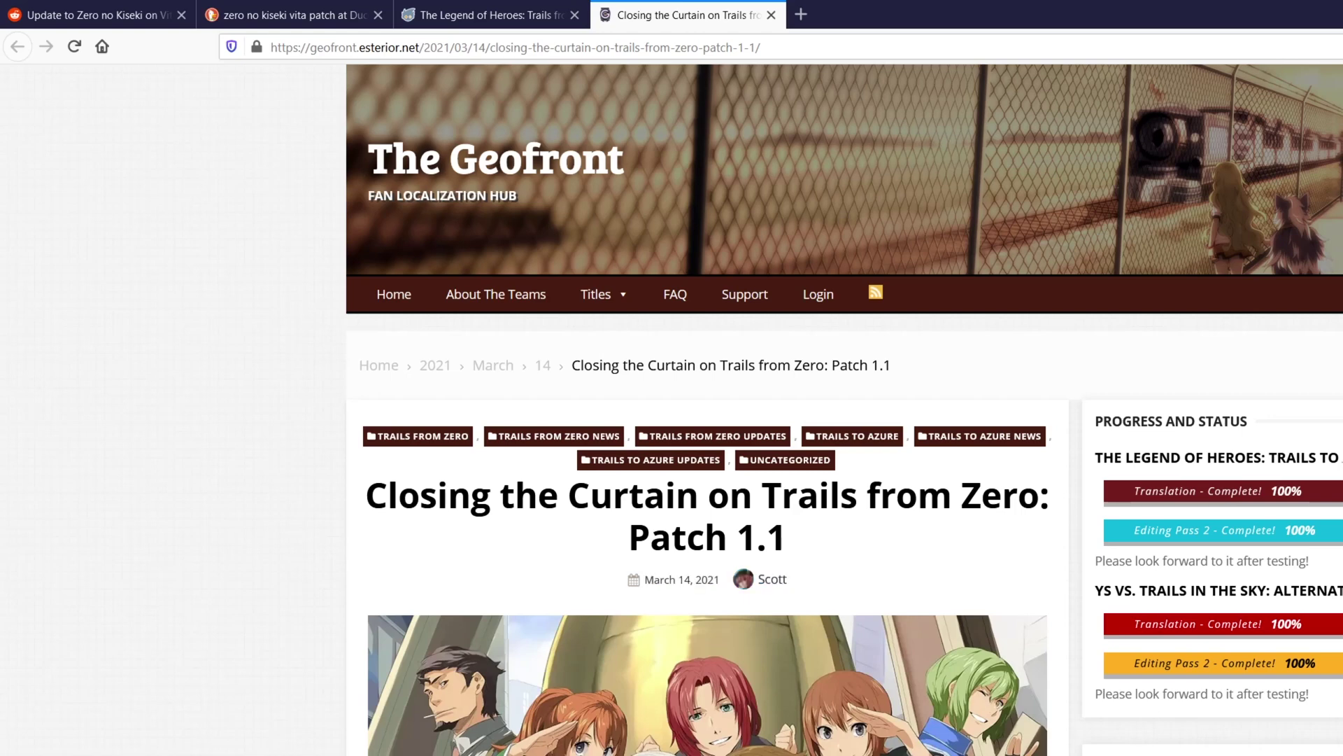
scroll(706, 420, down, 3)
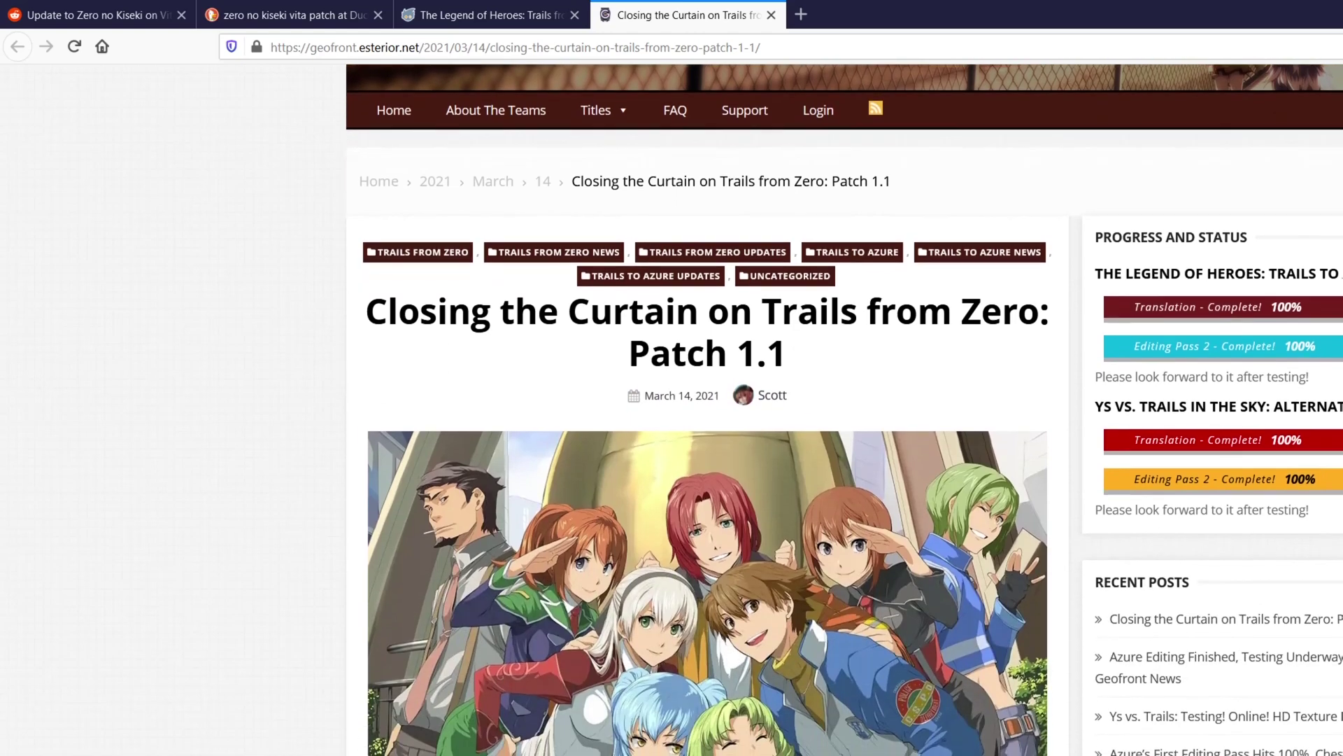
drag(629, 351, 356, 178)
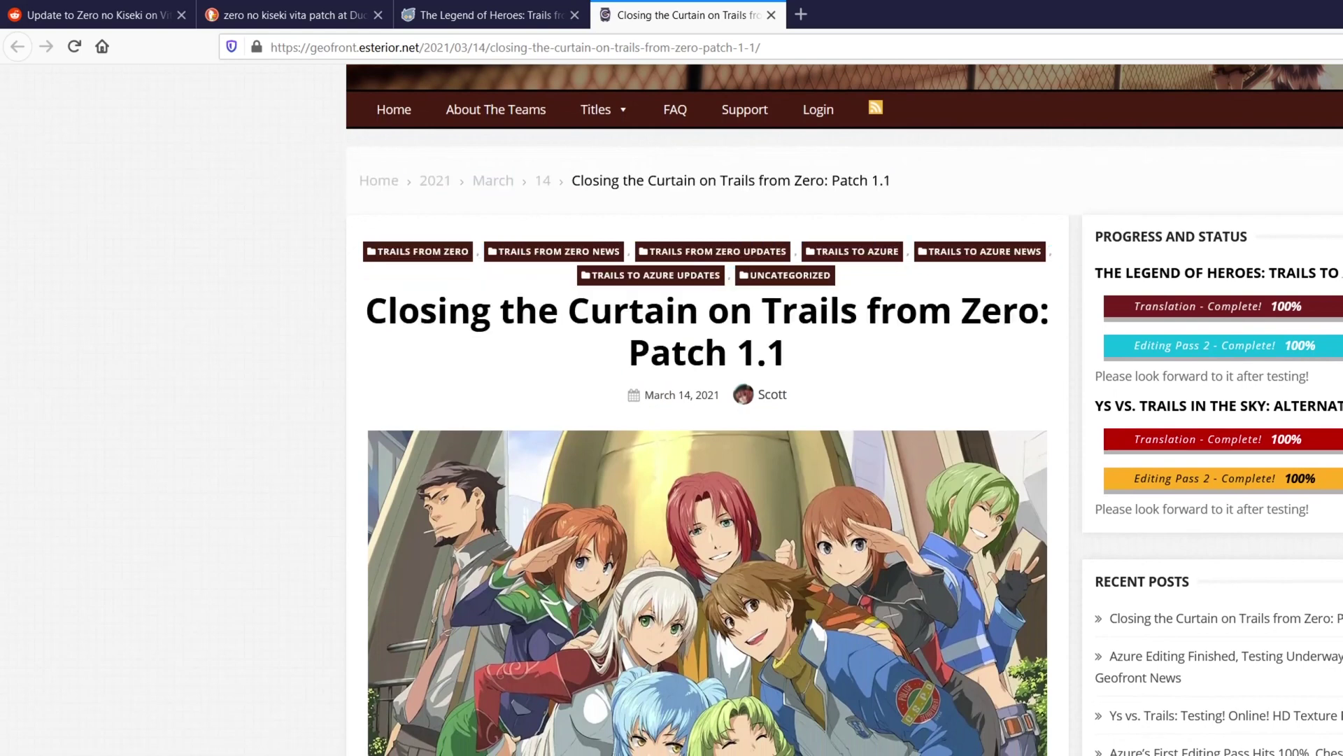
scroll(707, 409, down, 7)
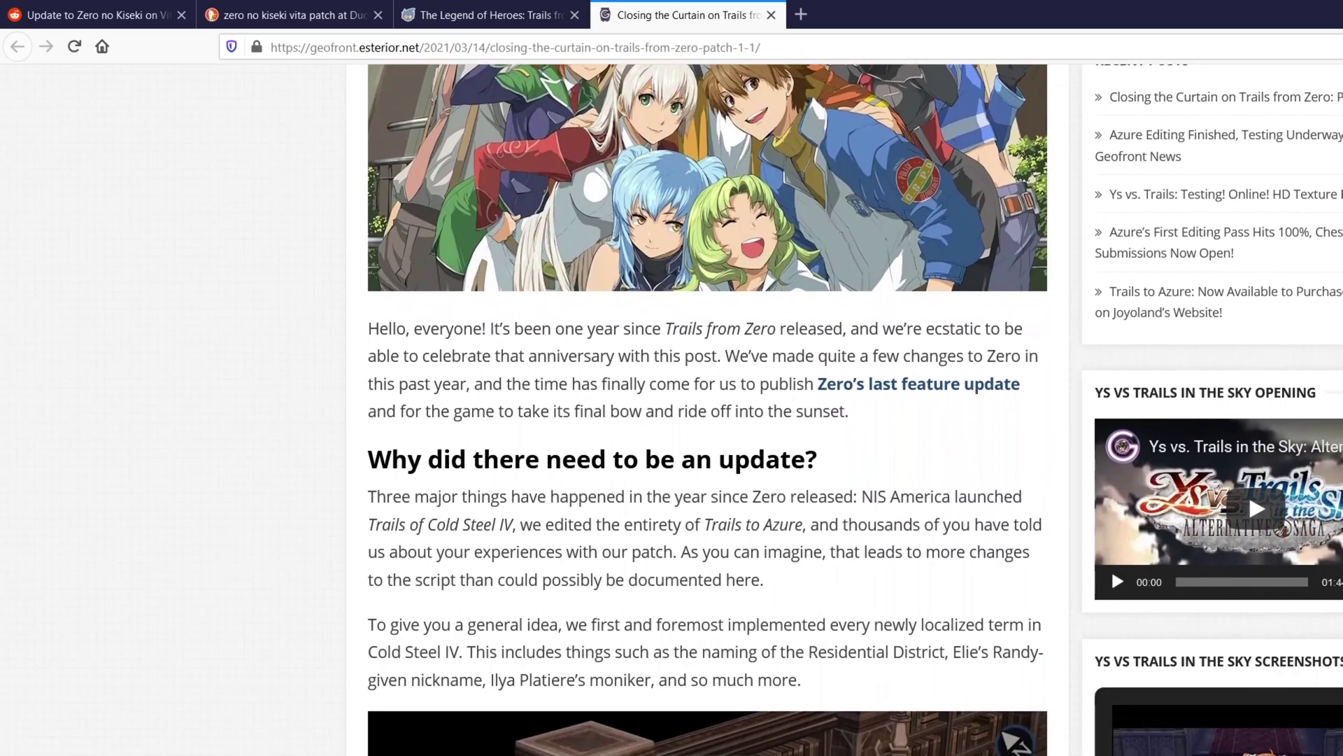
scroll(1111, 542, down, 2)
scroll(1110, 536, up, 9)
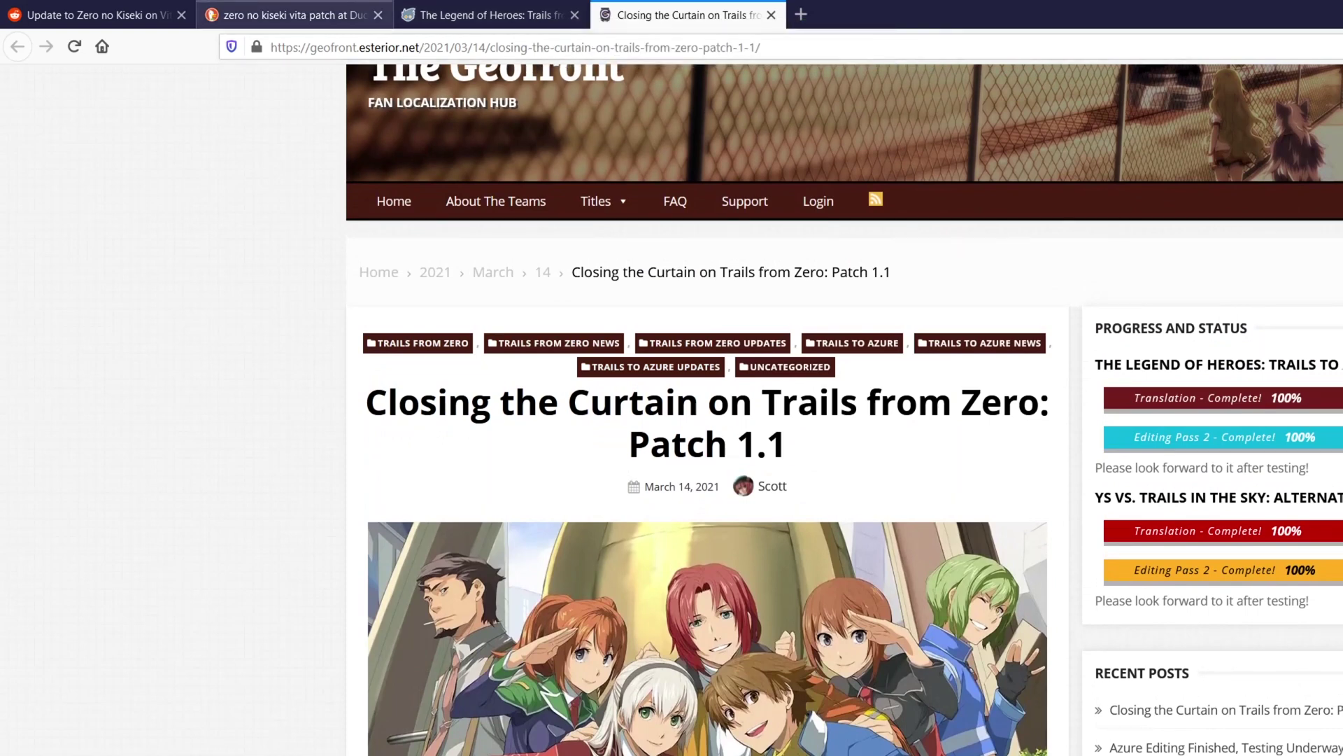
Review the GBAtemp thread on the Trails from Zero Evolution English patch, examining the Update v4 changes, including the Geofront translation version.
click(489, 14)
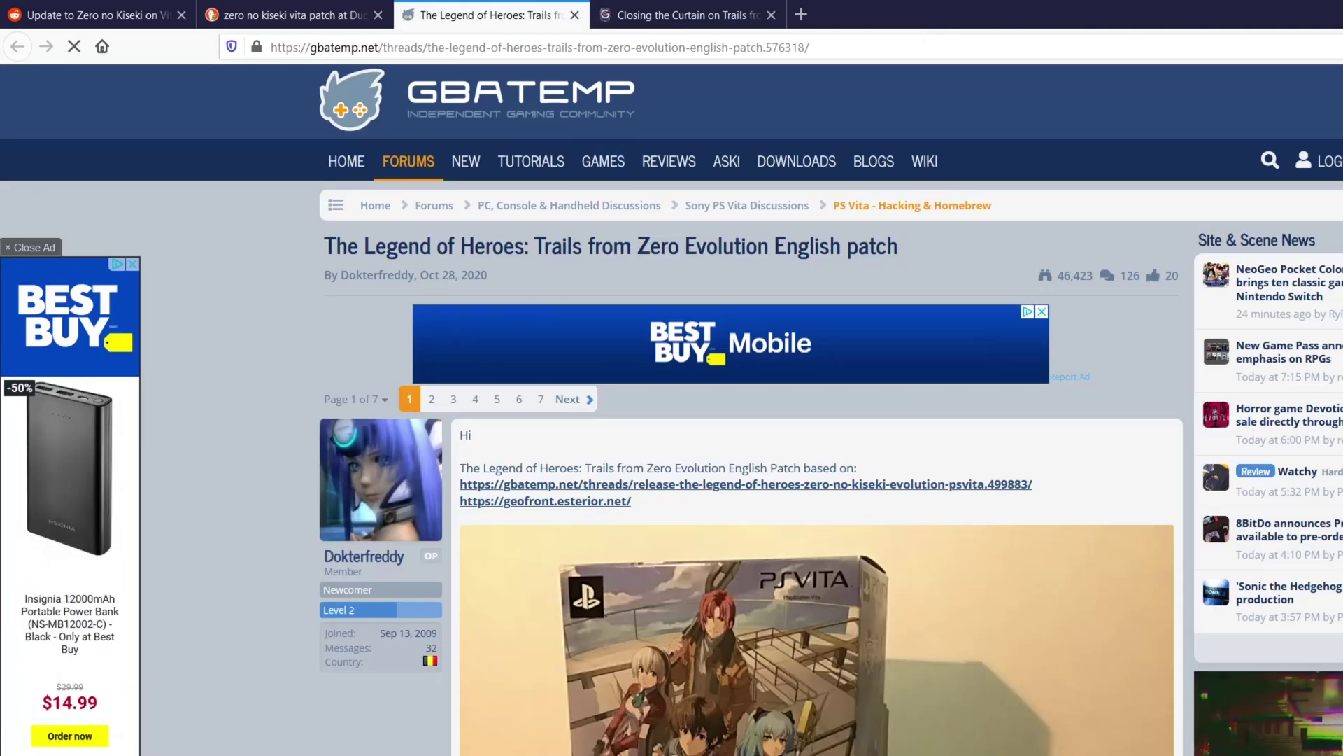
scroll(817, 489, down, 2)
scroll(816, 490, down, 4)
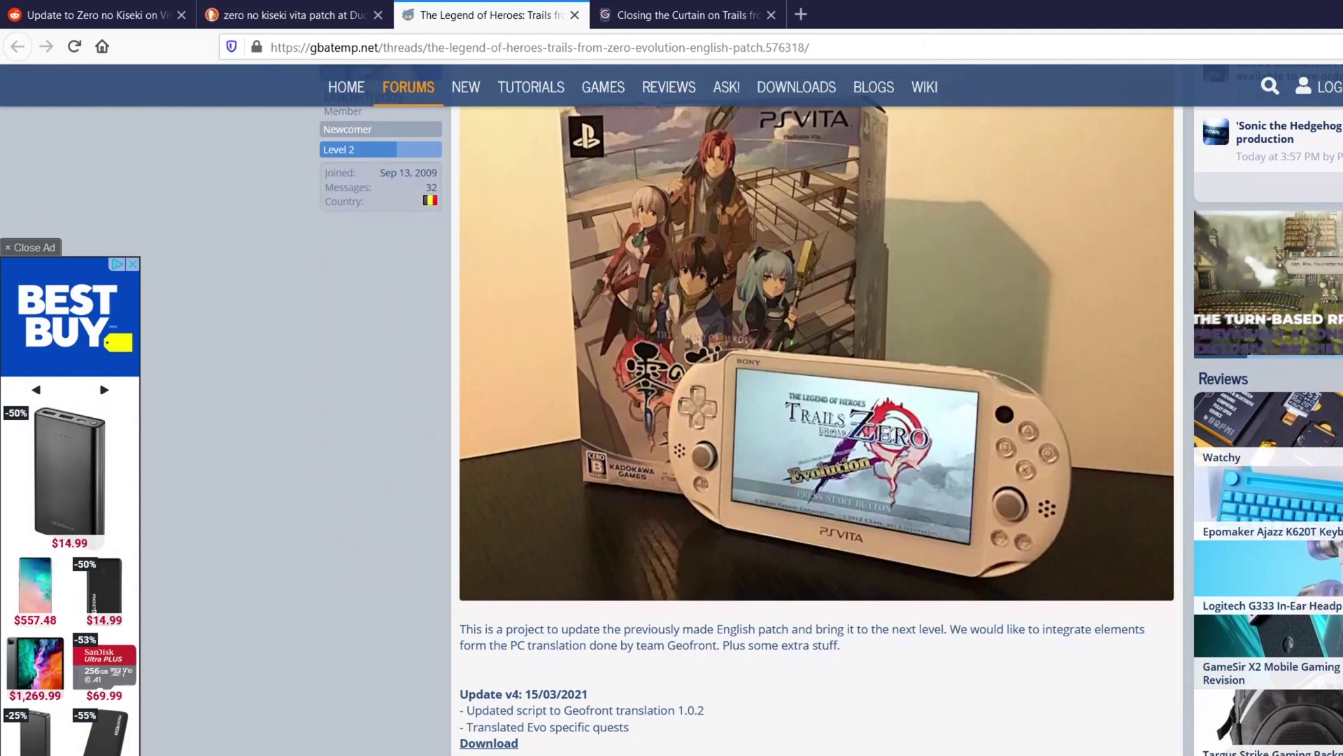
scroll(490, 652, down, 1)
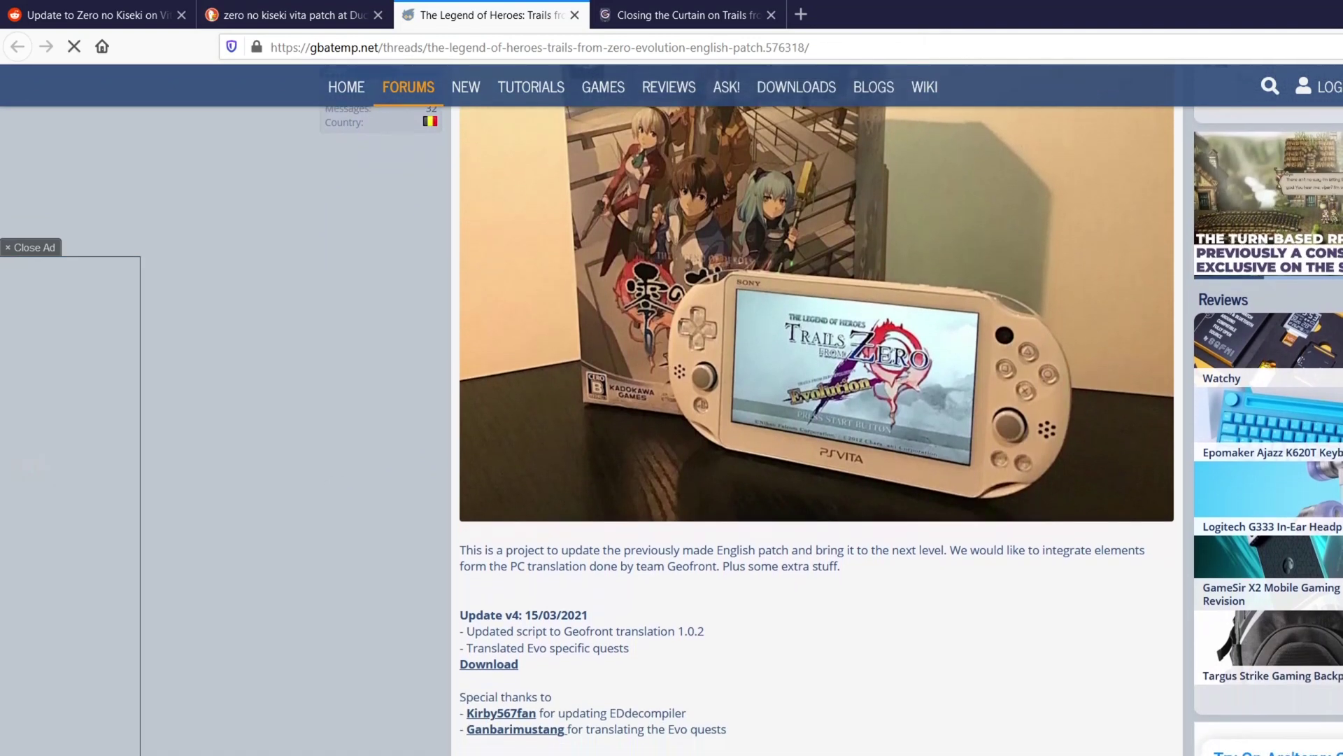
drag(466, 619, 629, 635)
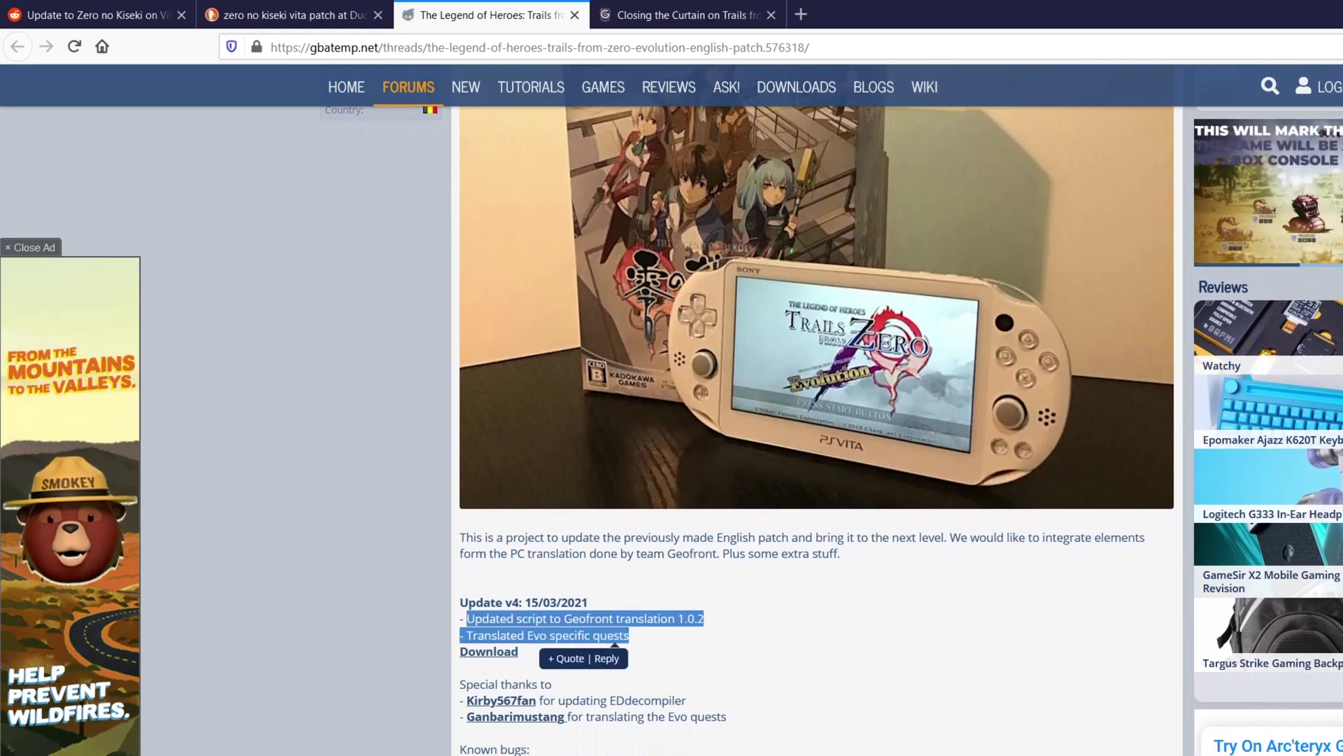
click(629, 635)
drag(704, 619, 460, 618)
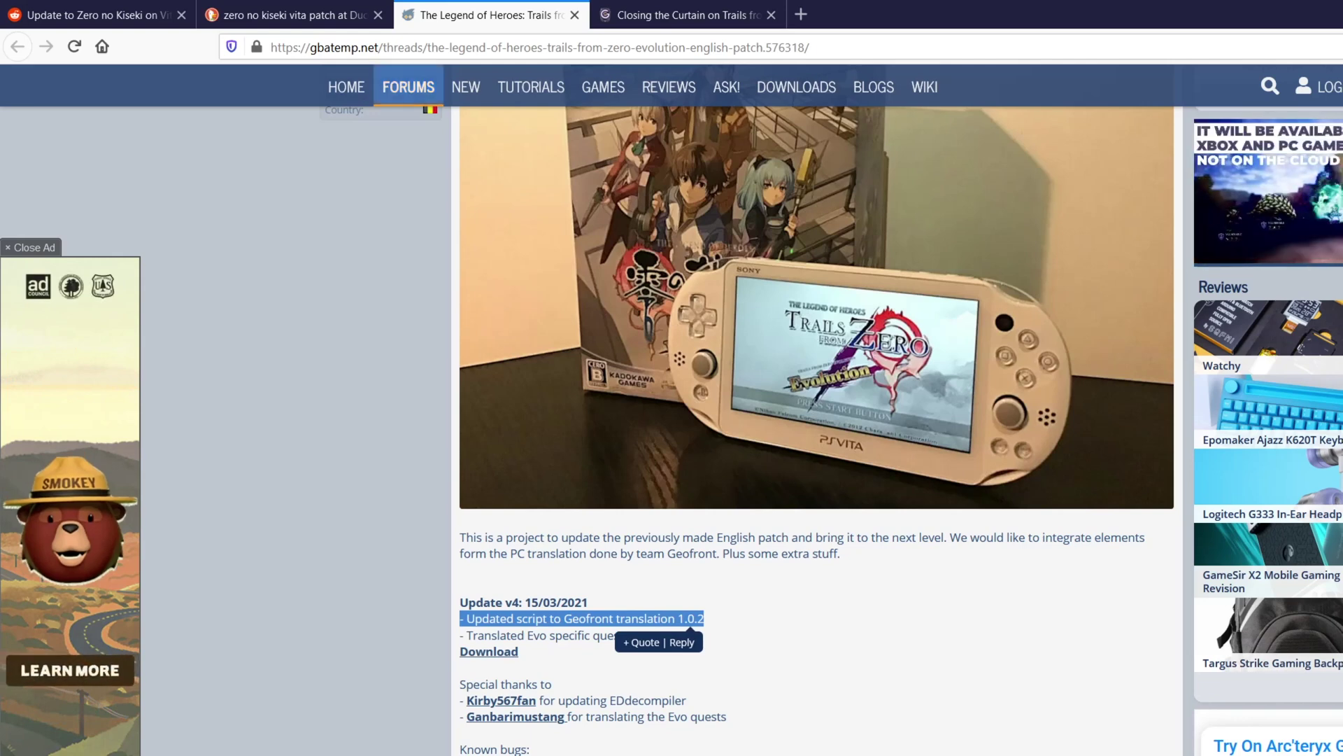
Examine the Reddit post "Update to Zero no Kiseki on Vita" for its list of current issues and the Google Drive link to the RePatch folder.
key(ctrl+shift+Tab)
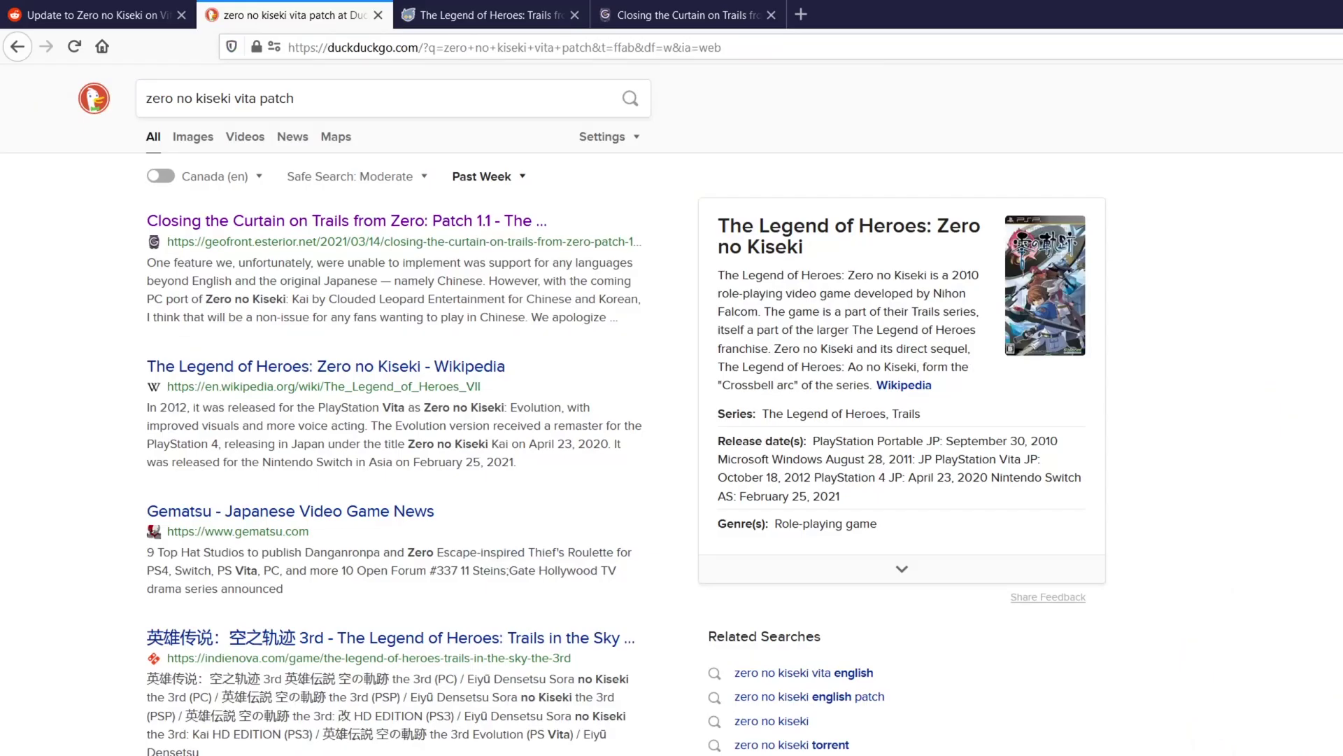
key(ctrl+shift+Tab)
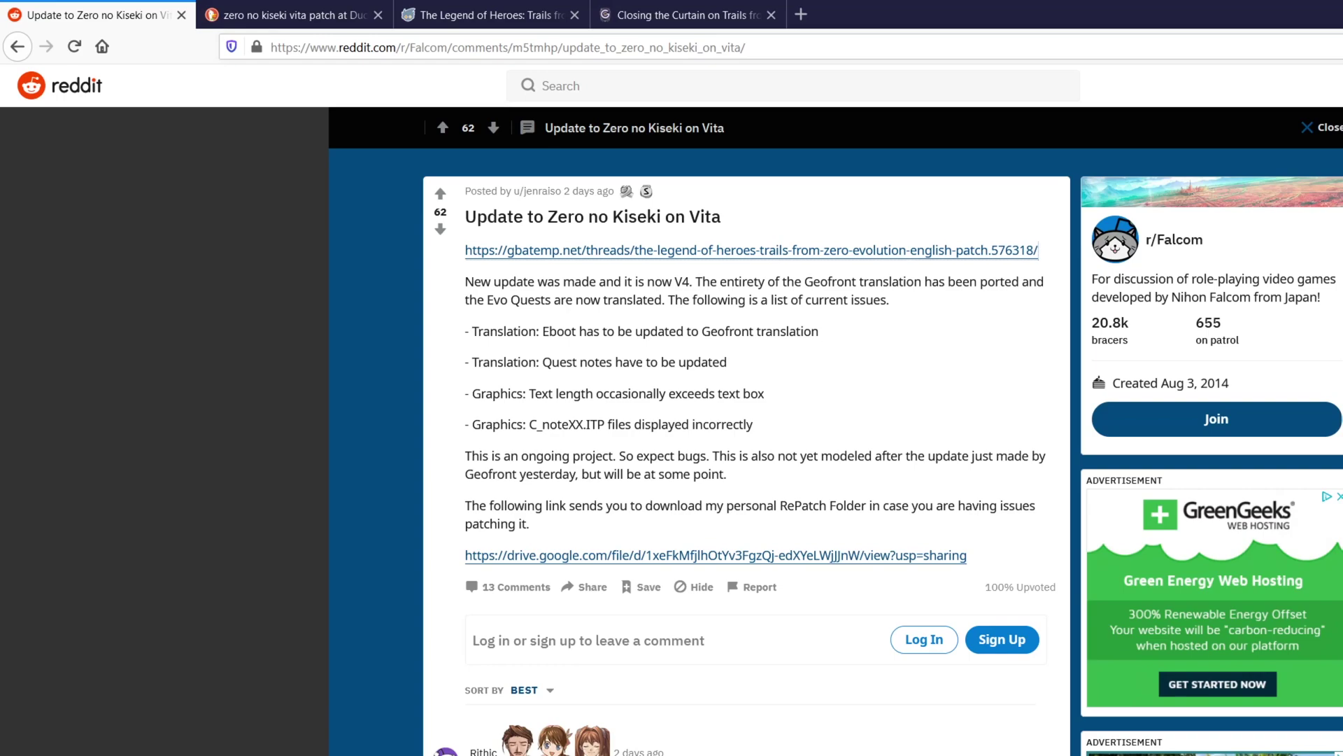
click(490, 14)
click(91, 15)
drag(530, 523, 466, 282)
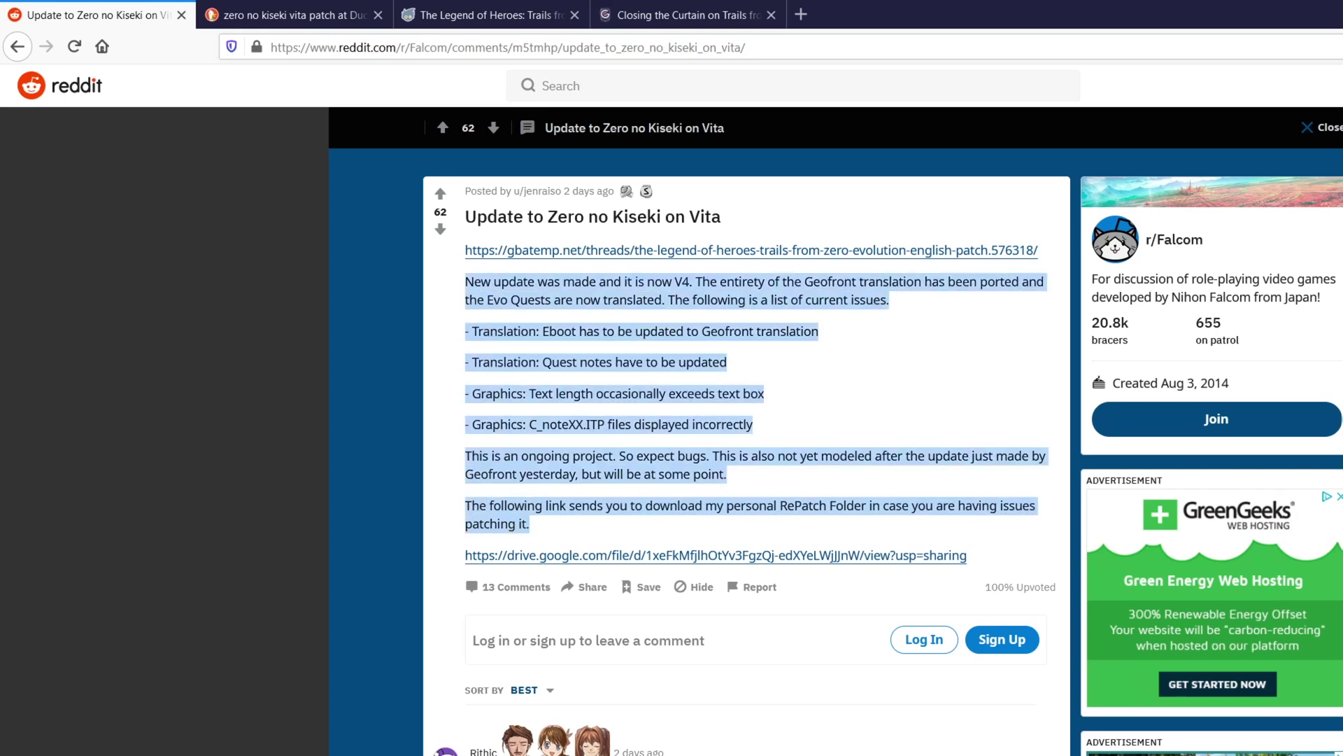
click(465, 281)
drag(967, 554, 465, 555)
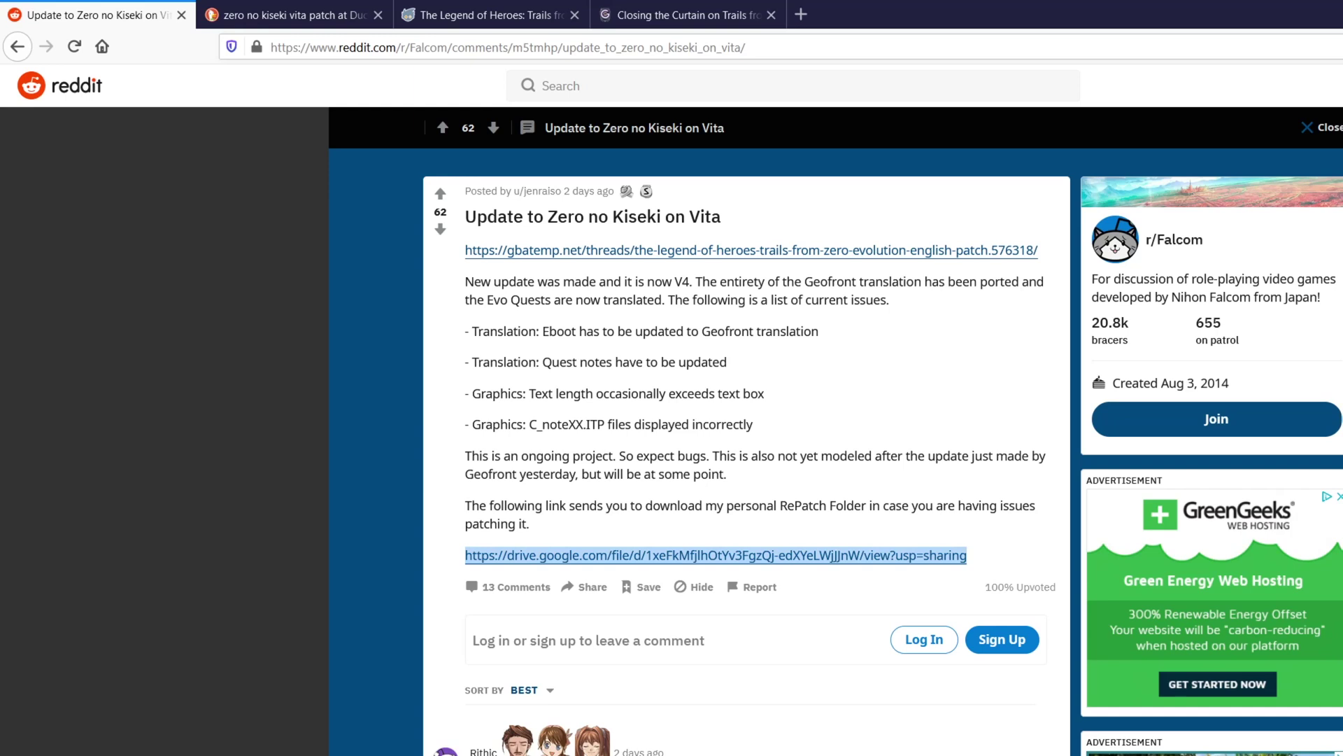
scroll(742, 448, down, 2)
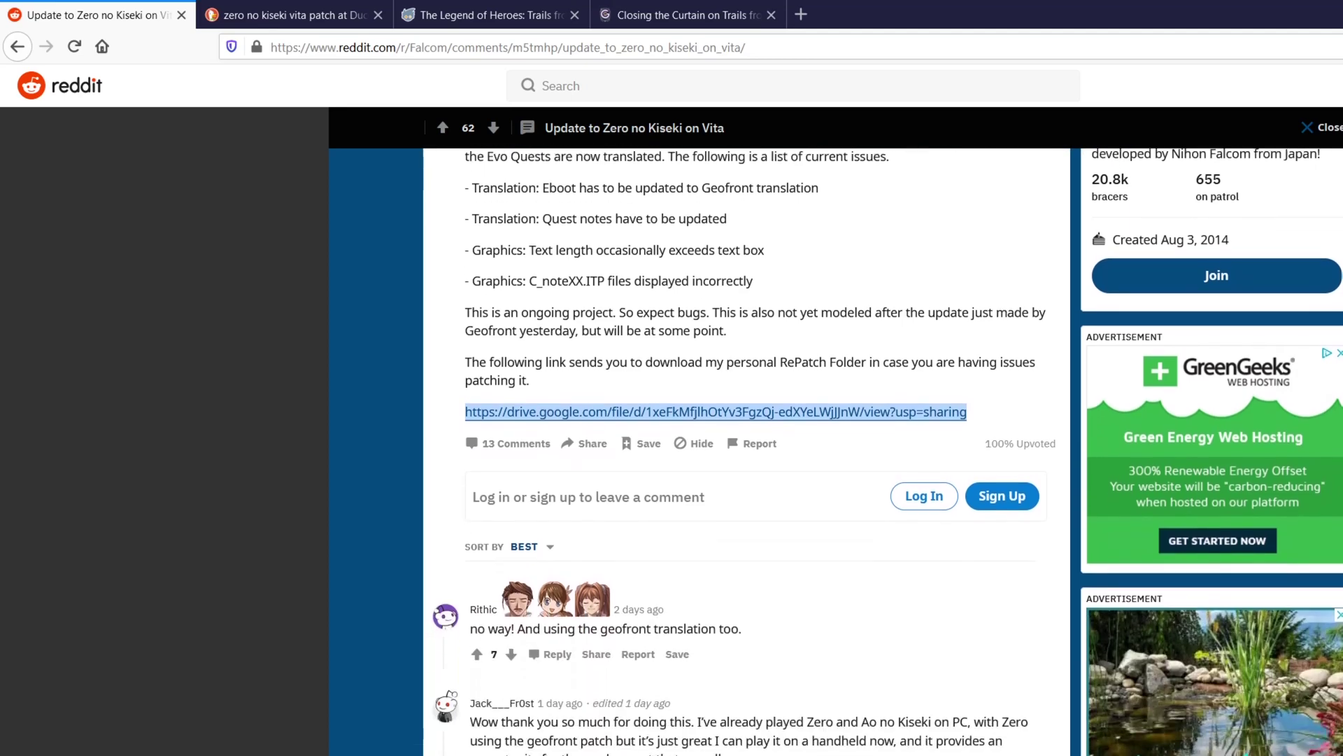
scroll(742, 448, up, 2)
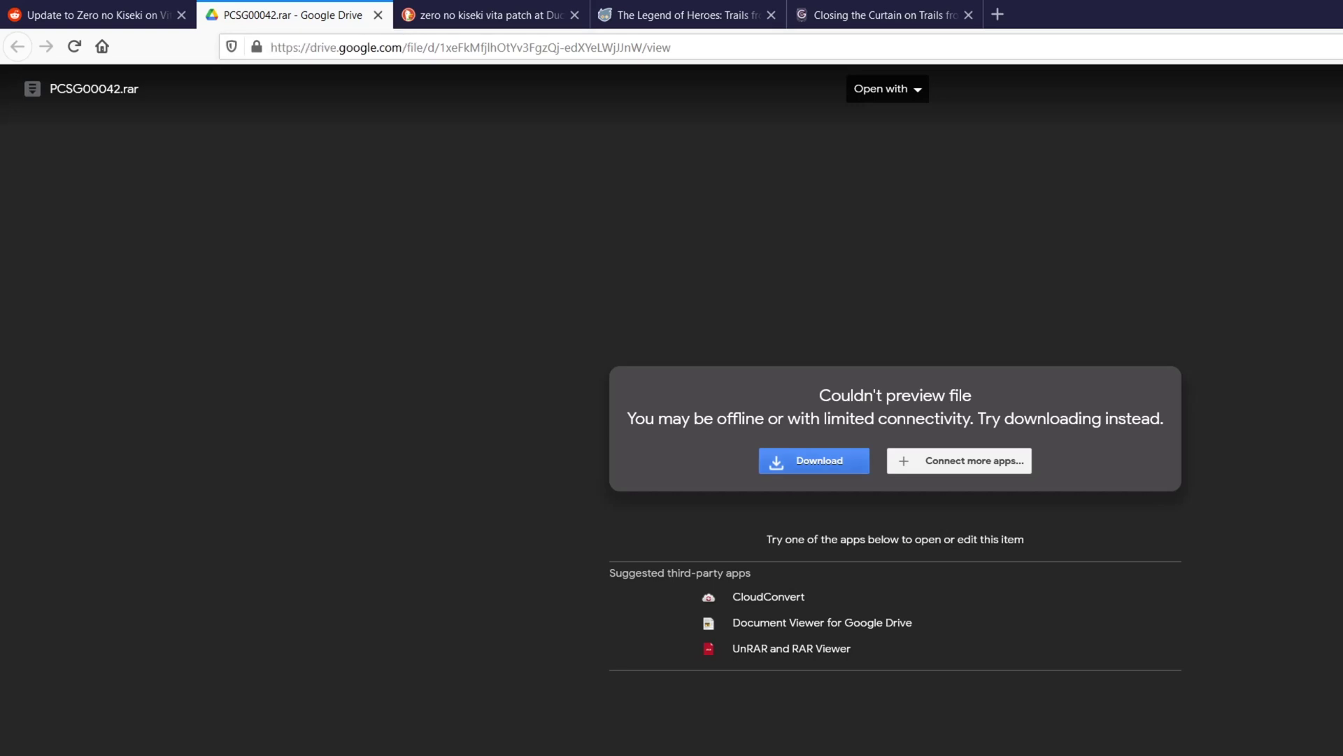
Download PCSG00042.rar from Google Drive, continuing past the virus scan notice.
click(814, 461)
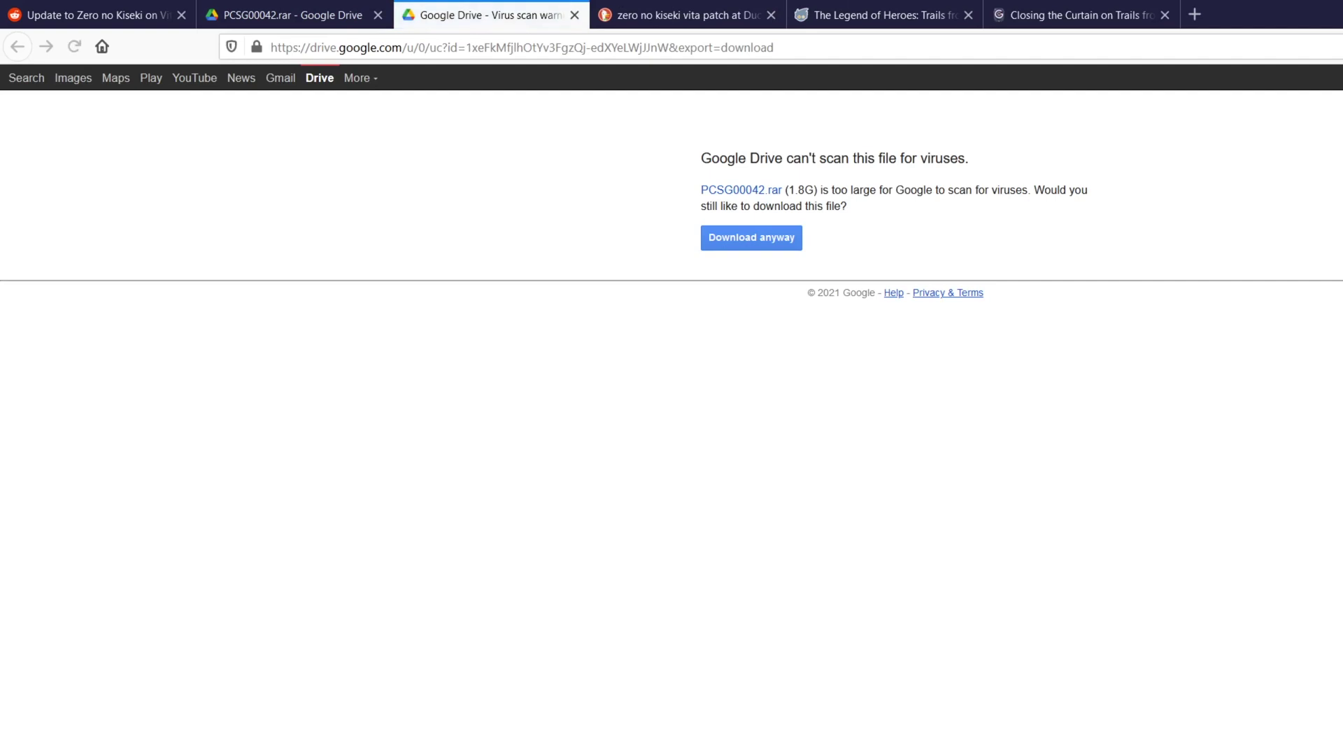
double_click(803, 190)
click(803, 190)
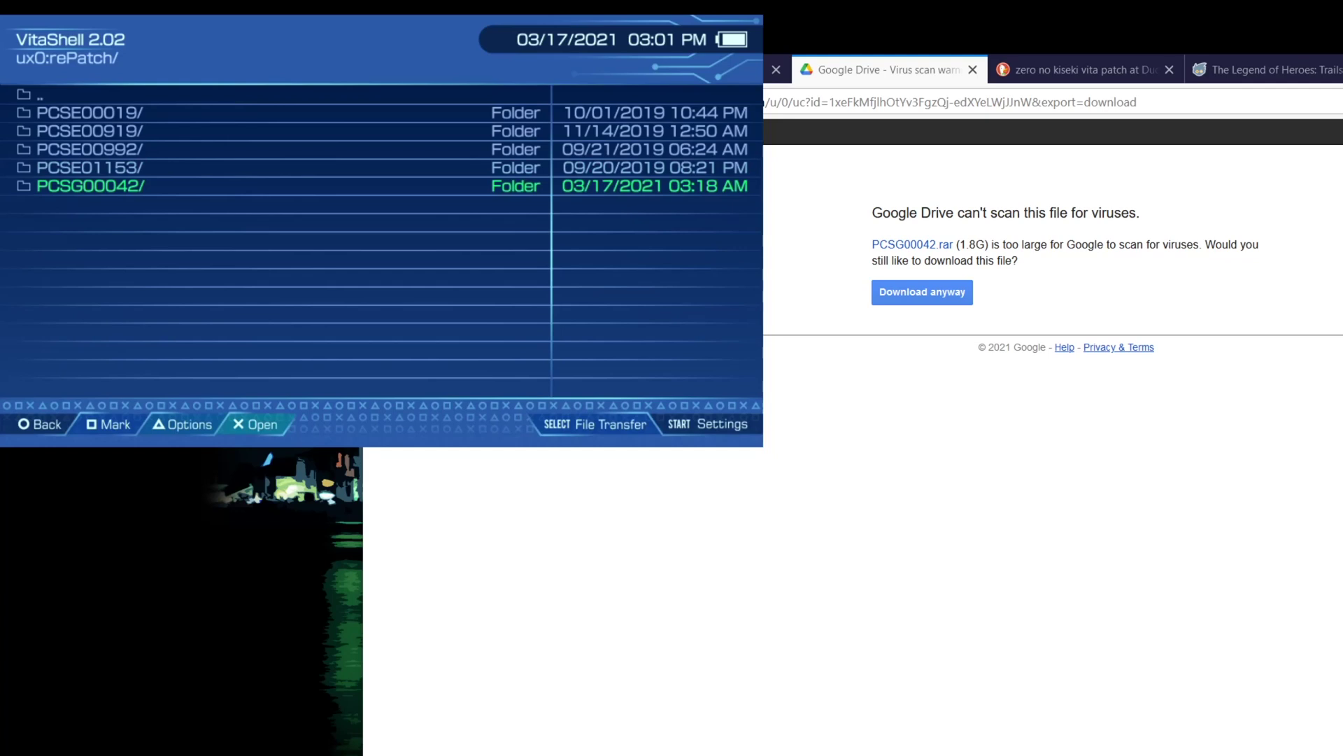
Switch to WinSCP, set the session's file protocol to FTP and connect to the Vita's file server at 192.168.1.65.
key(Down)
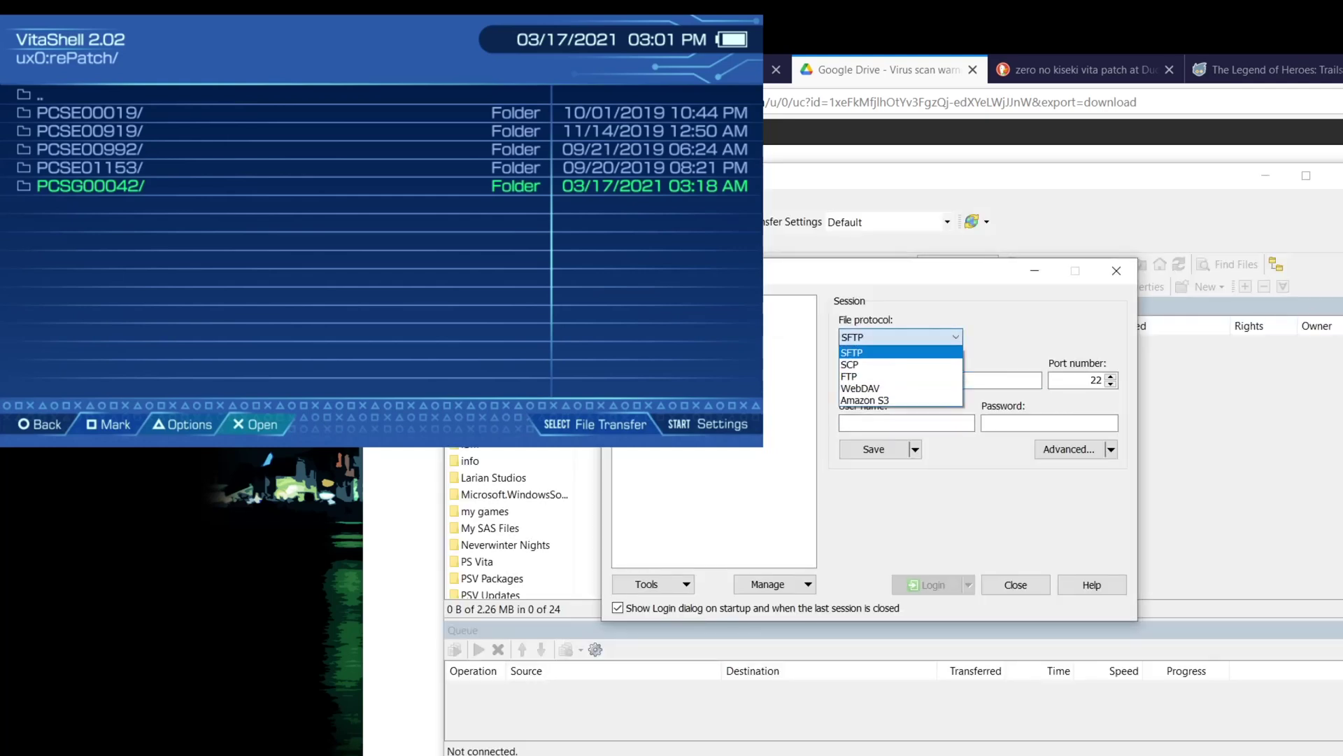
key(Down)
key(Down)
key(Return)
click(939, 380)
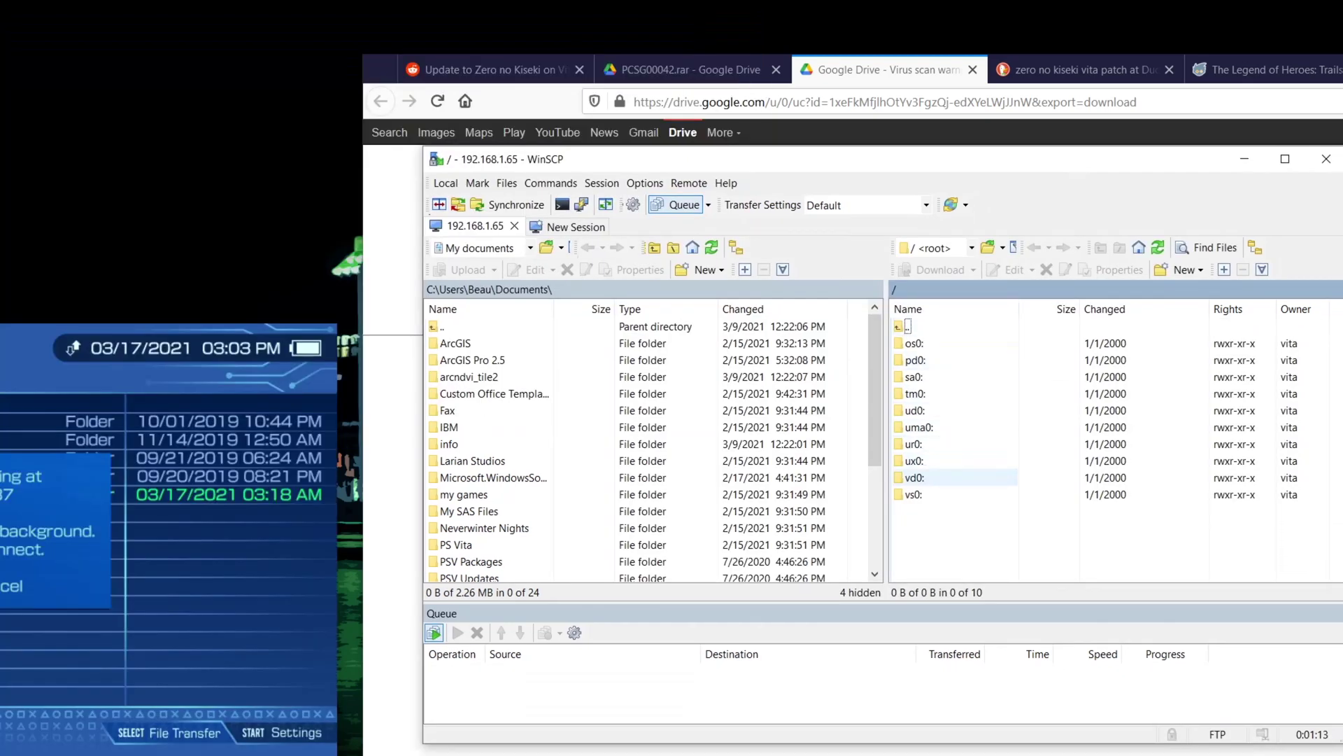
Open the rePatch folder inside ux0: on the Vita's remote file system.
double_click(913, 460)
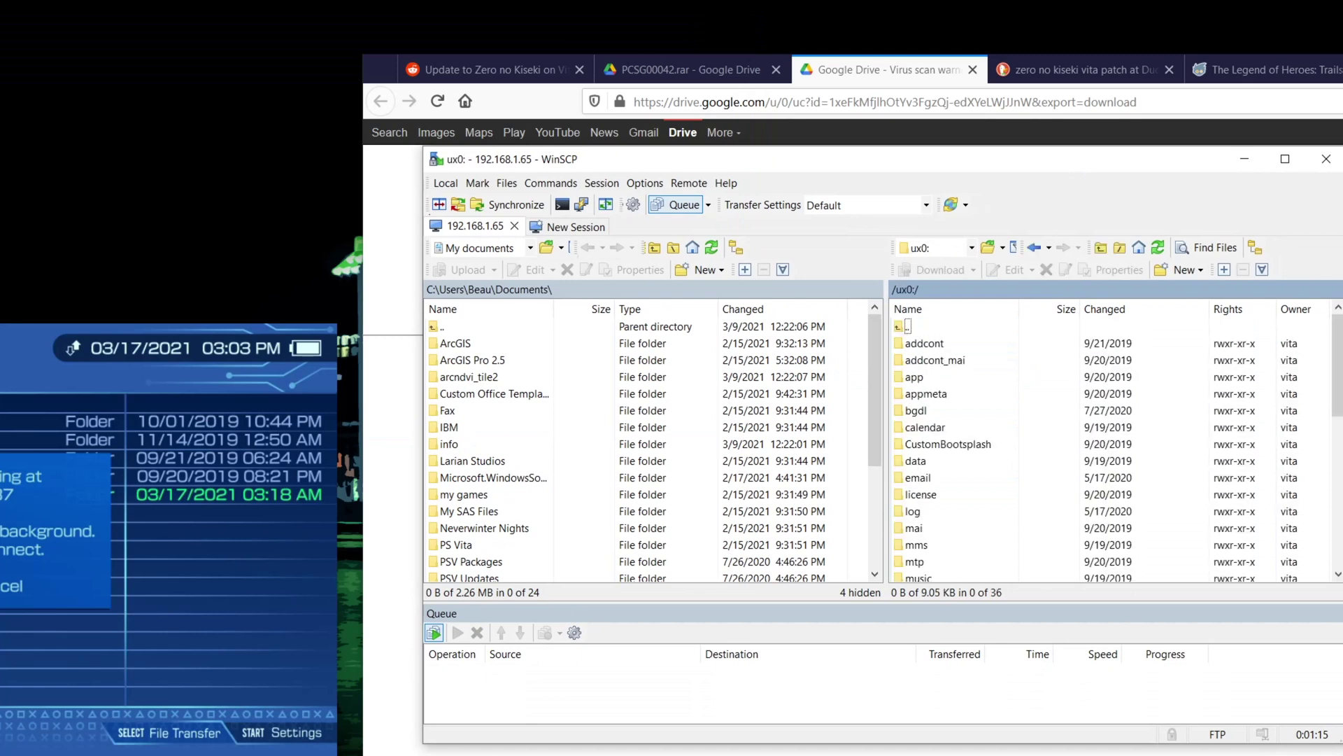
click(914, 376)
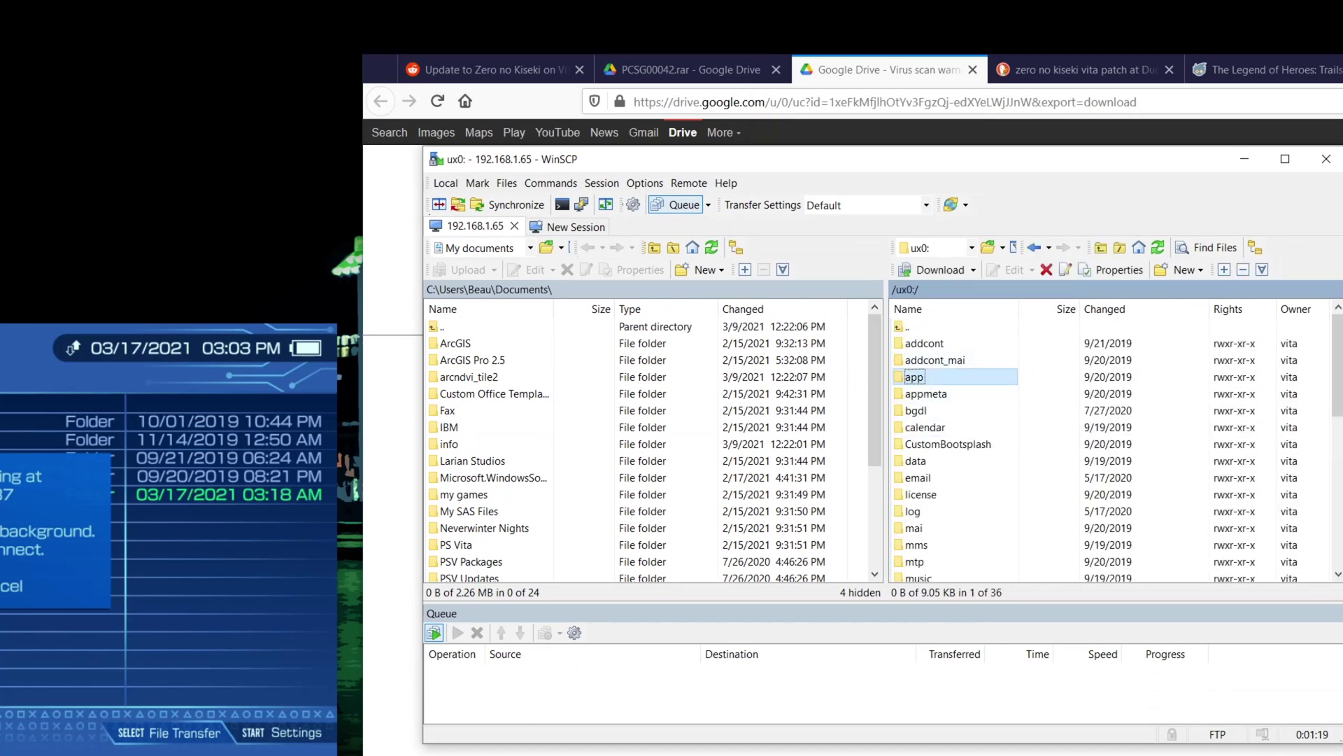
scroll(922, 544, down, 3)
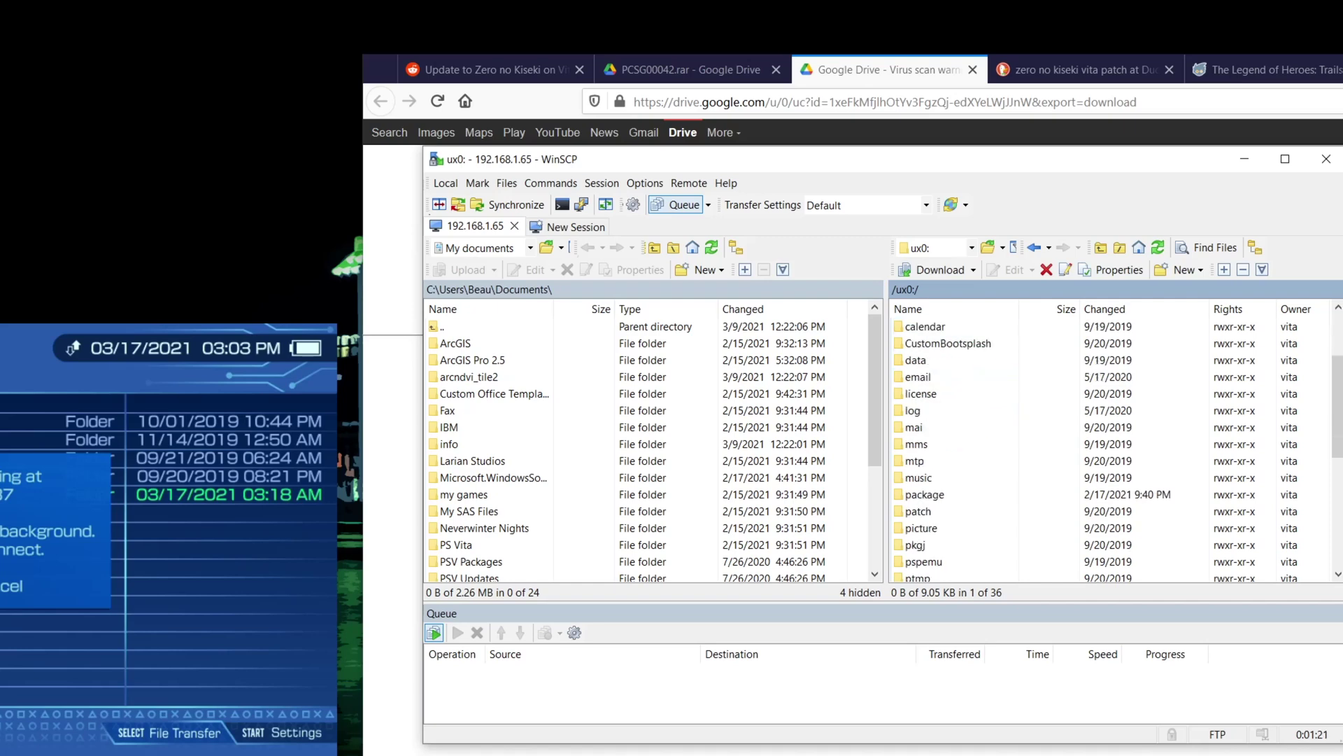
double_click(922, 544)
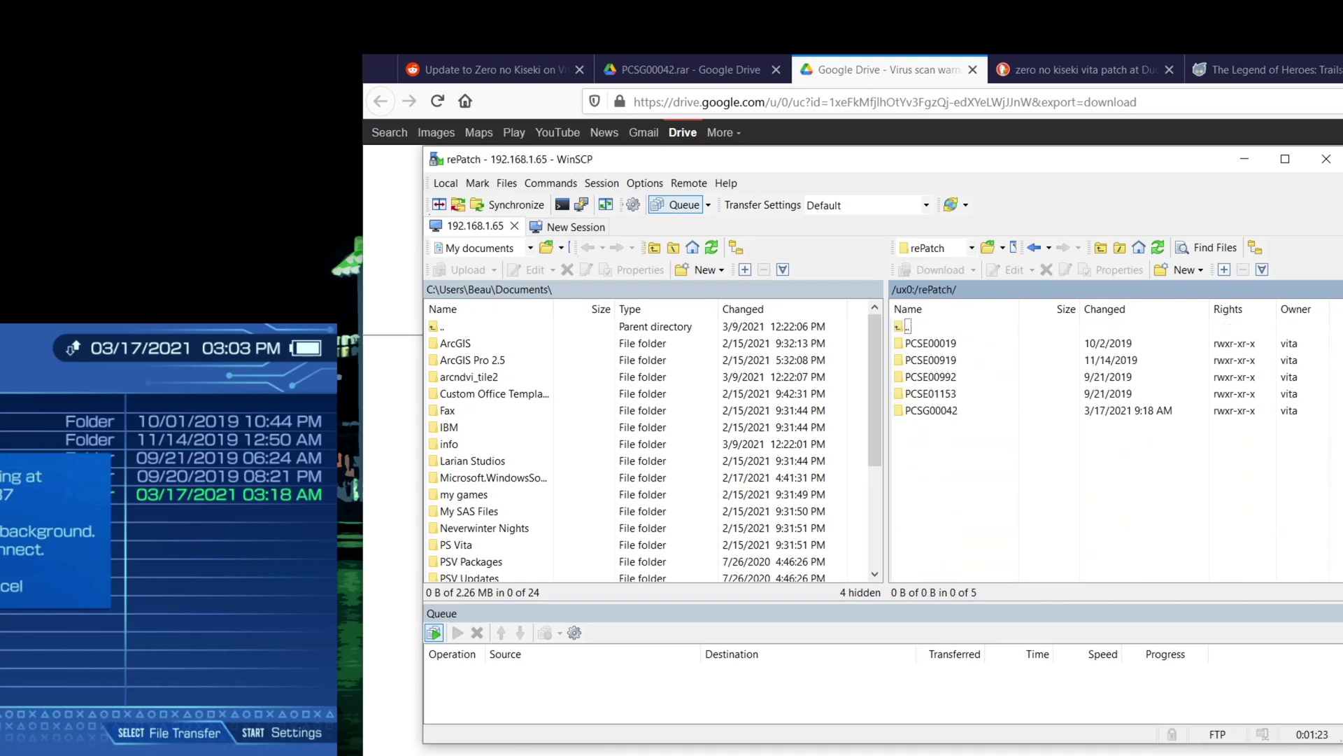
Move the WinSCP and browser windows apart so the remote rePatch folder stays in view.
drag(630, 159, 250, 304)
click(630, 420)
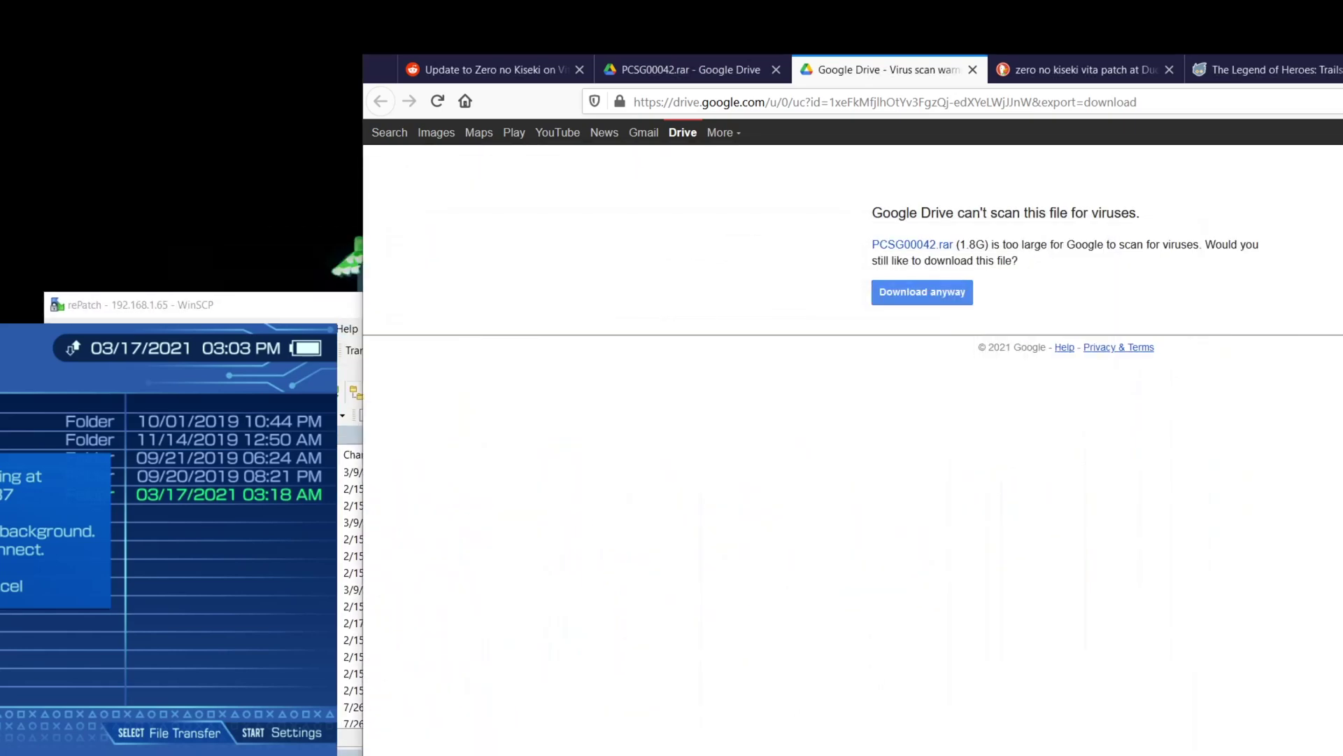
drag(381, 69, 802, 69)
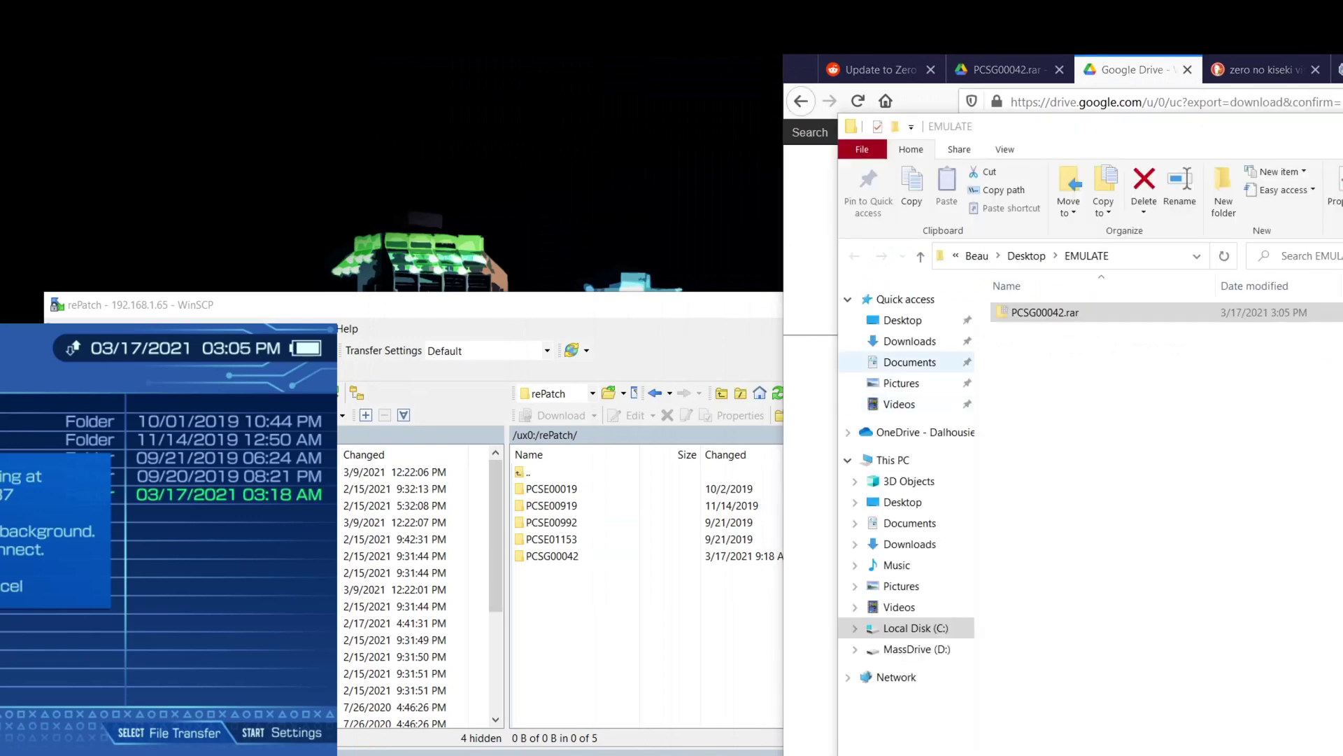
Extract PCSG00042.rar with 7-Zip in the EMULATE folder.
click(1045, 312)
right_click(1023, 310)
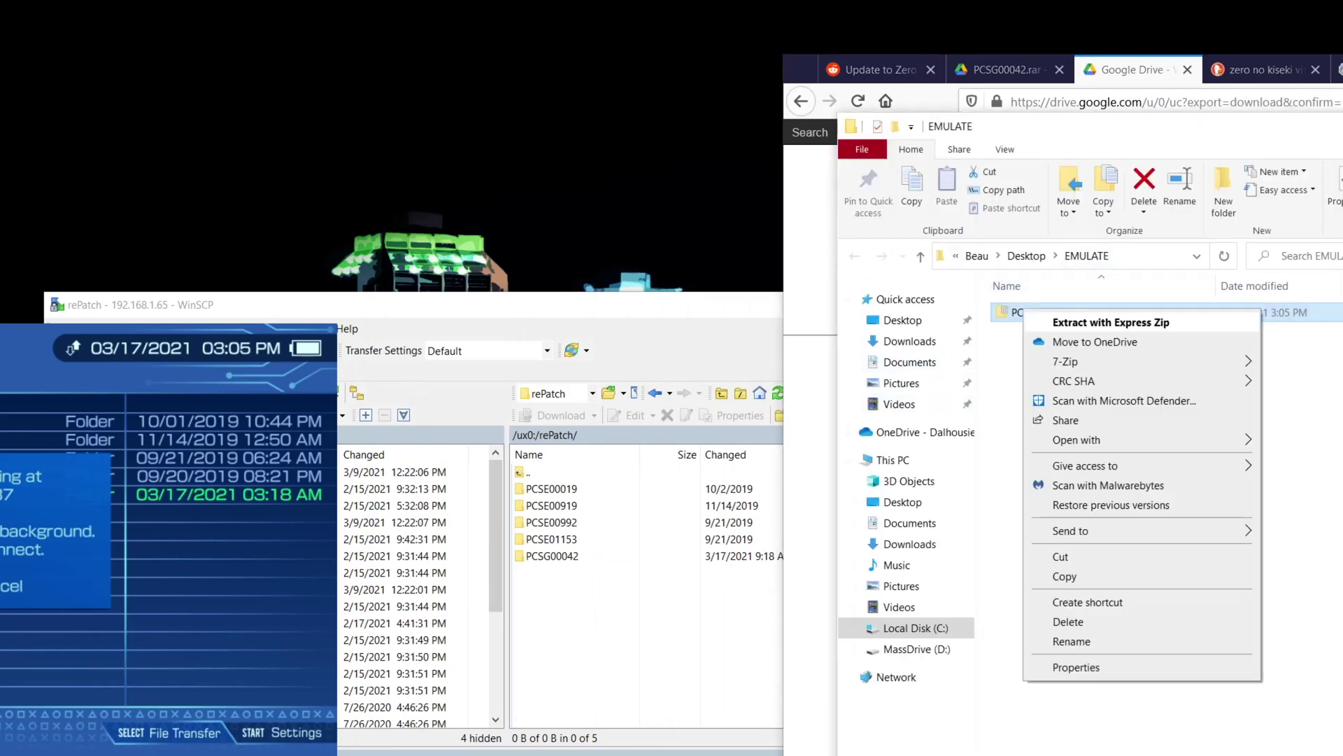
mouse_move(1120, 361)
click(1314, 422)
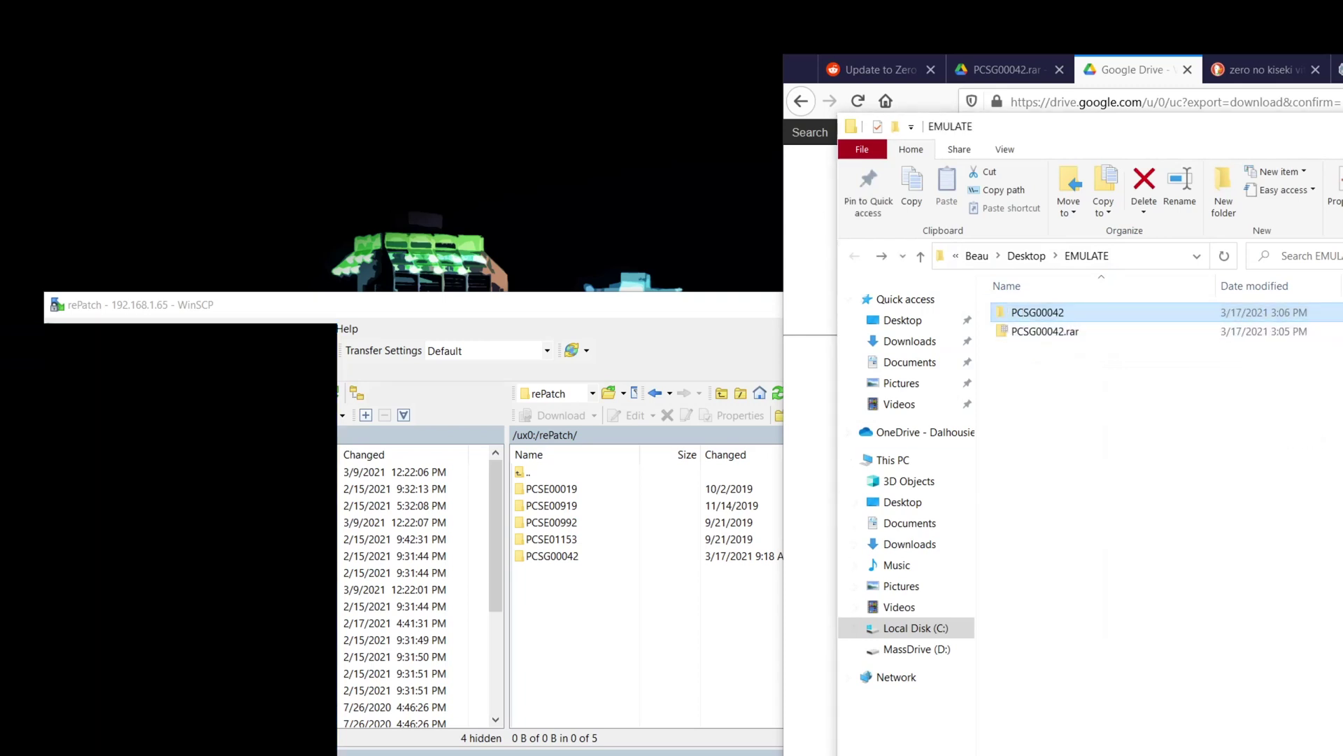
Look inside the extracted PCSG00042 folder, return to EMULATE and shift the file window aside.
key(Return)
drag(1133, 415, 1018, 297)
key(alt+Left)
drag(1080, 135, 1117, 154)
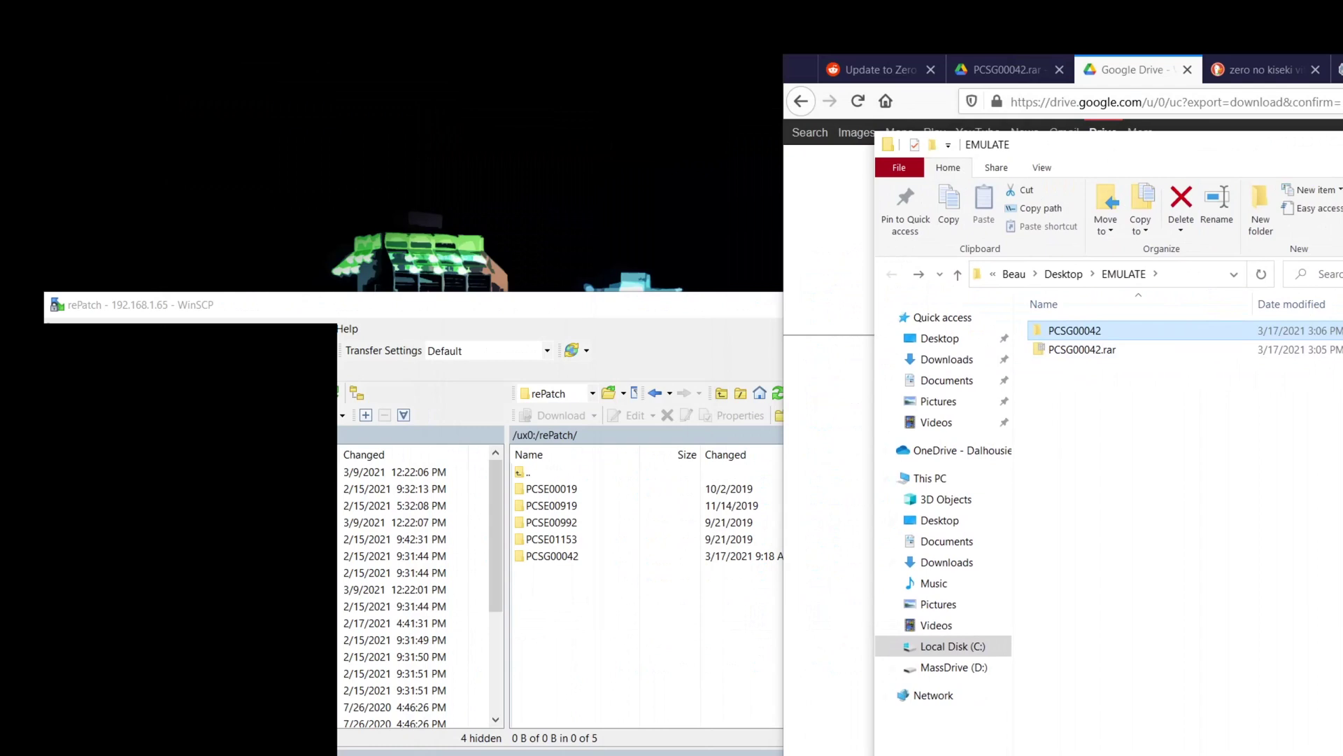
Try to upload the PCSG00042 folder to the remote /ux0:/rePatch/ directory, then cancel the transfer.
key(alt+Tab)
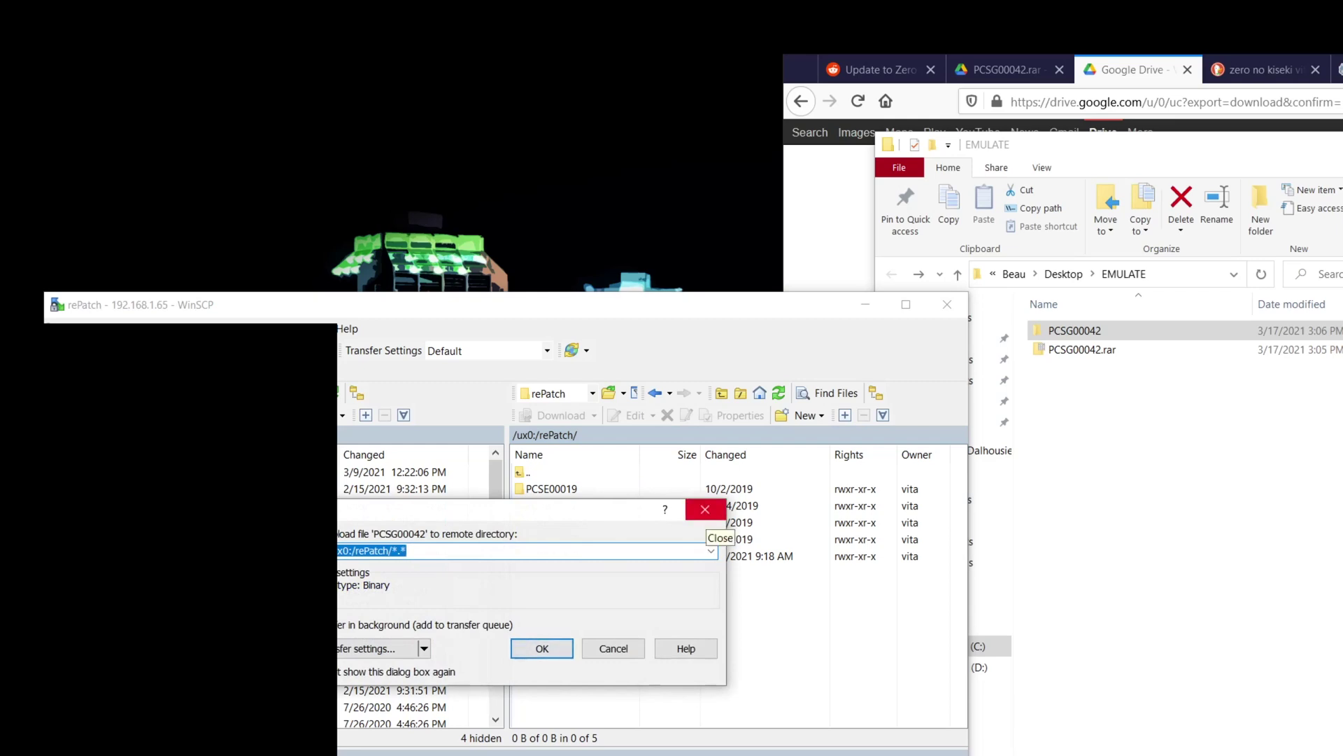
click(705, 509)
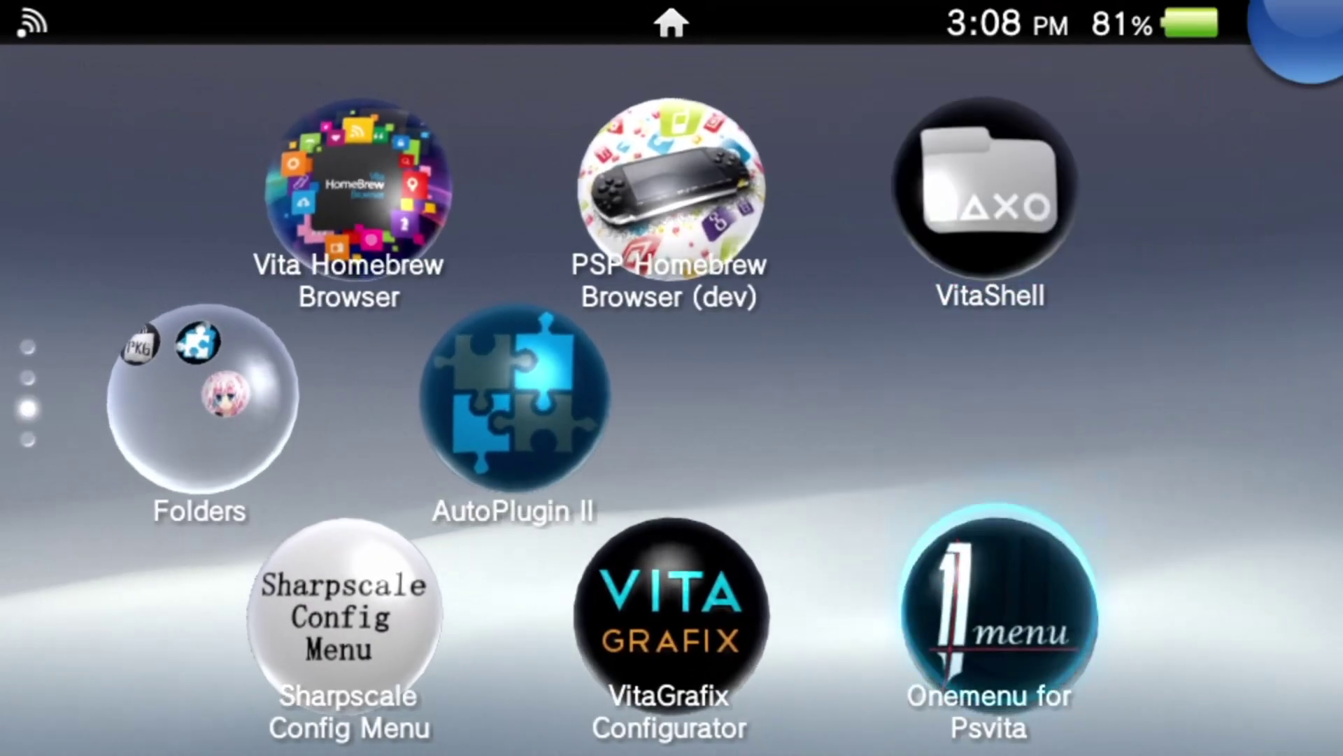
Switch to the Vita's home screen and launch AutoPlugin II.
key(Left)
key(Up)
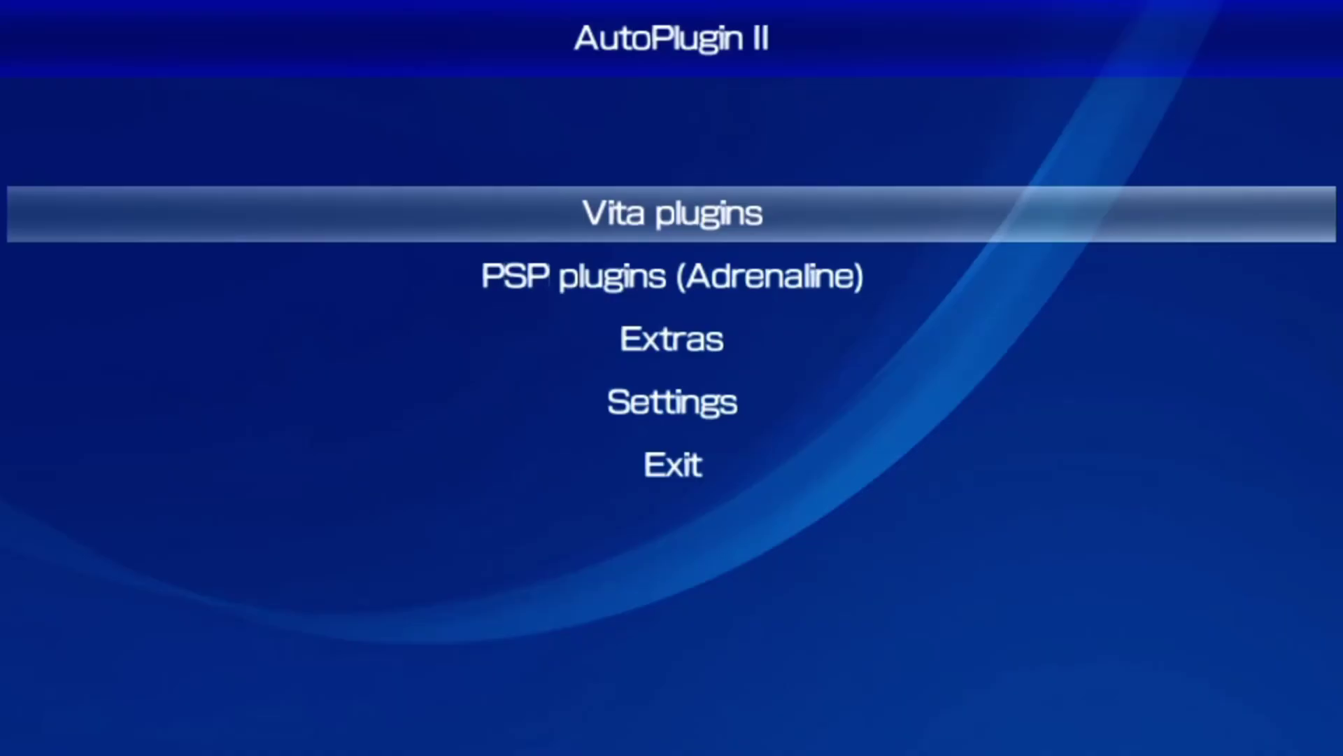
Open the list of installable Vita plugins and find the Repatch by dots-tb v3.0 entry.
key(Return)
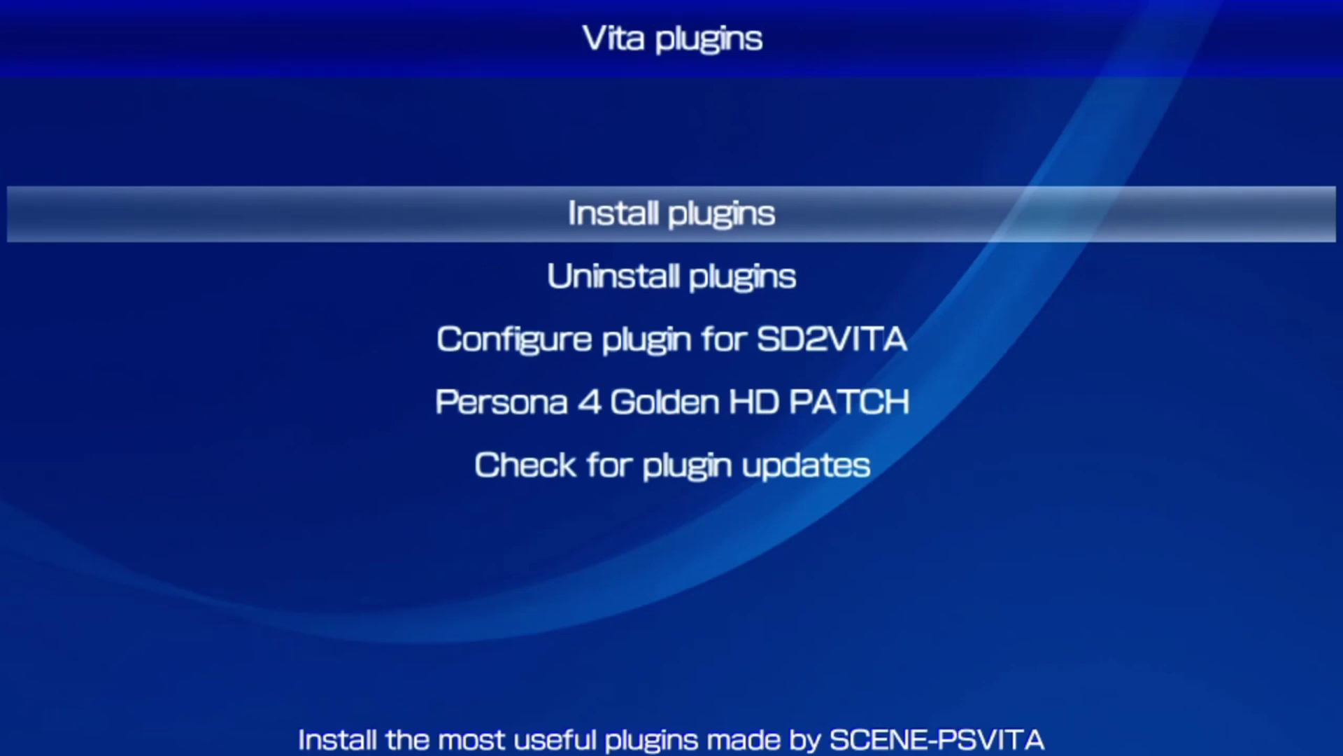
key(Return)
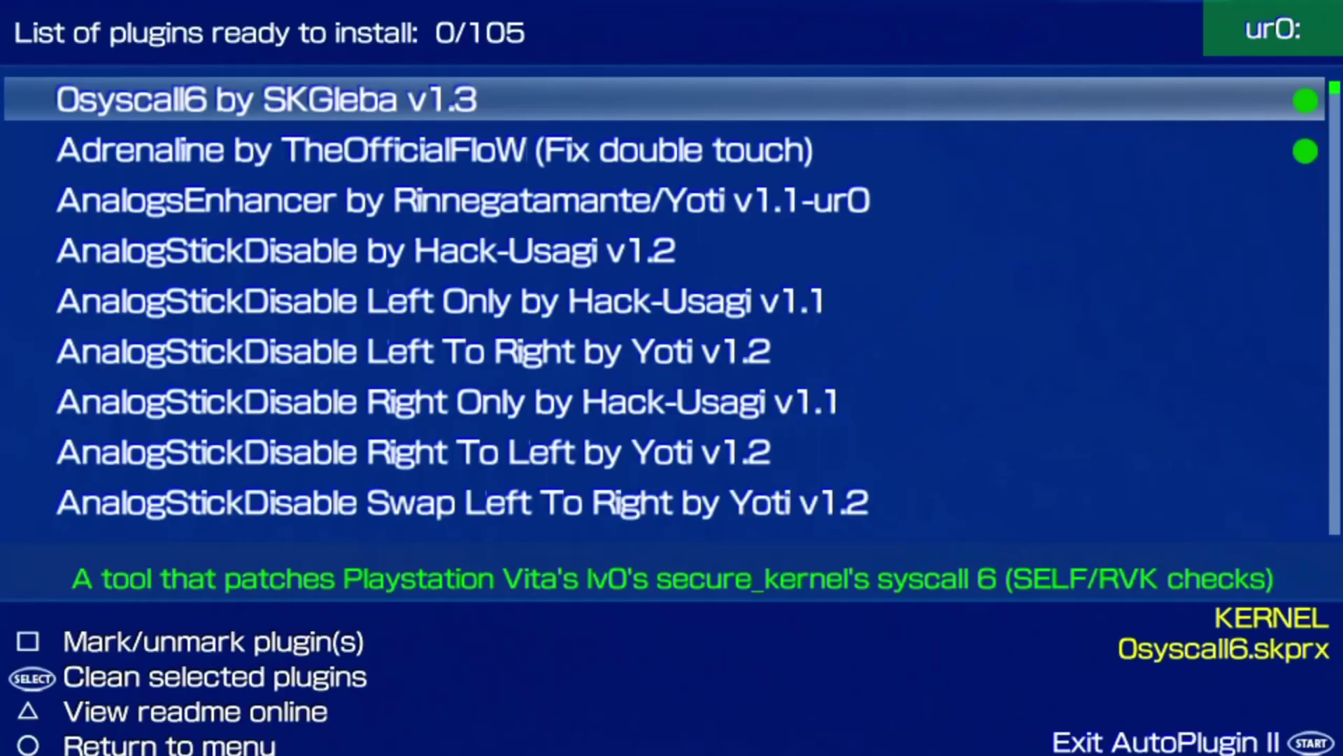
key(Down)
key(Down)
key(Down)
key(Down)
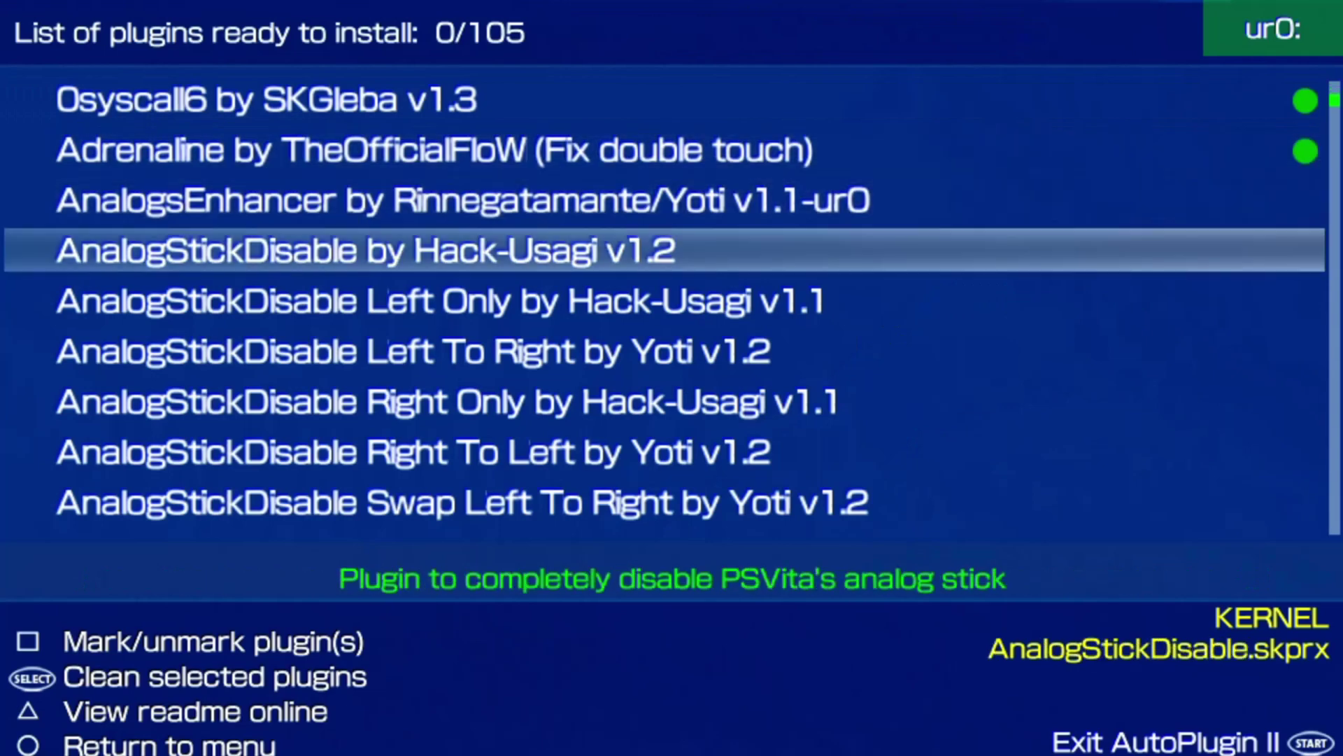
key(Down)
key(Down)
key(Down)
key(Down)
key(Right)
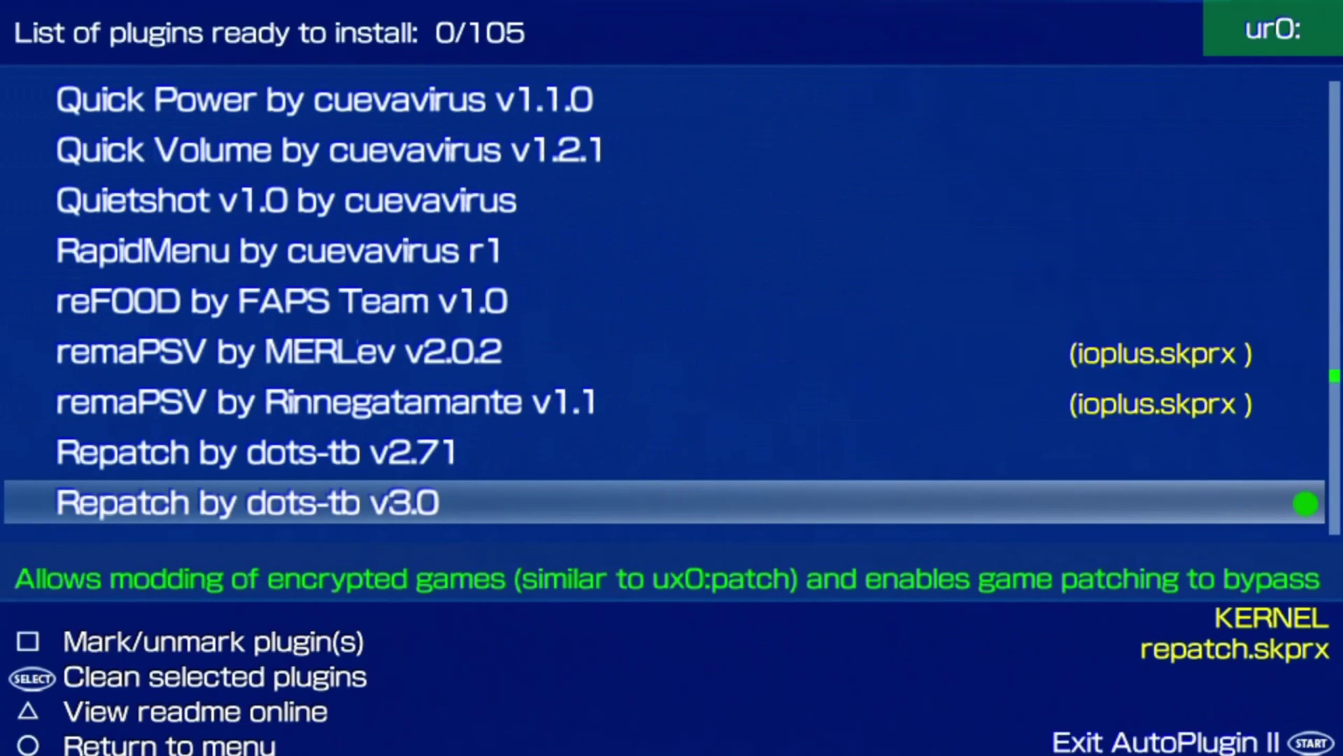
Compare the descriptions of Repatch by dots-tb v2.71 and v3.0 in the plugin list.
key(Up)
key(Down)
key(Up)
key(Down)
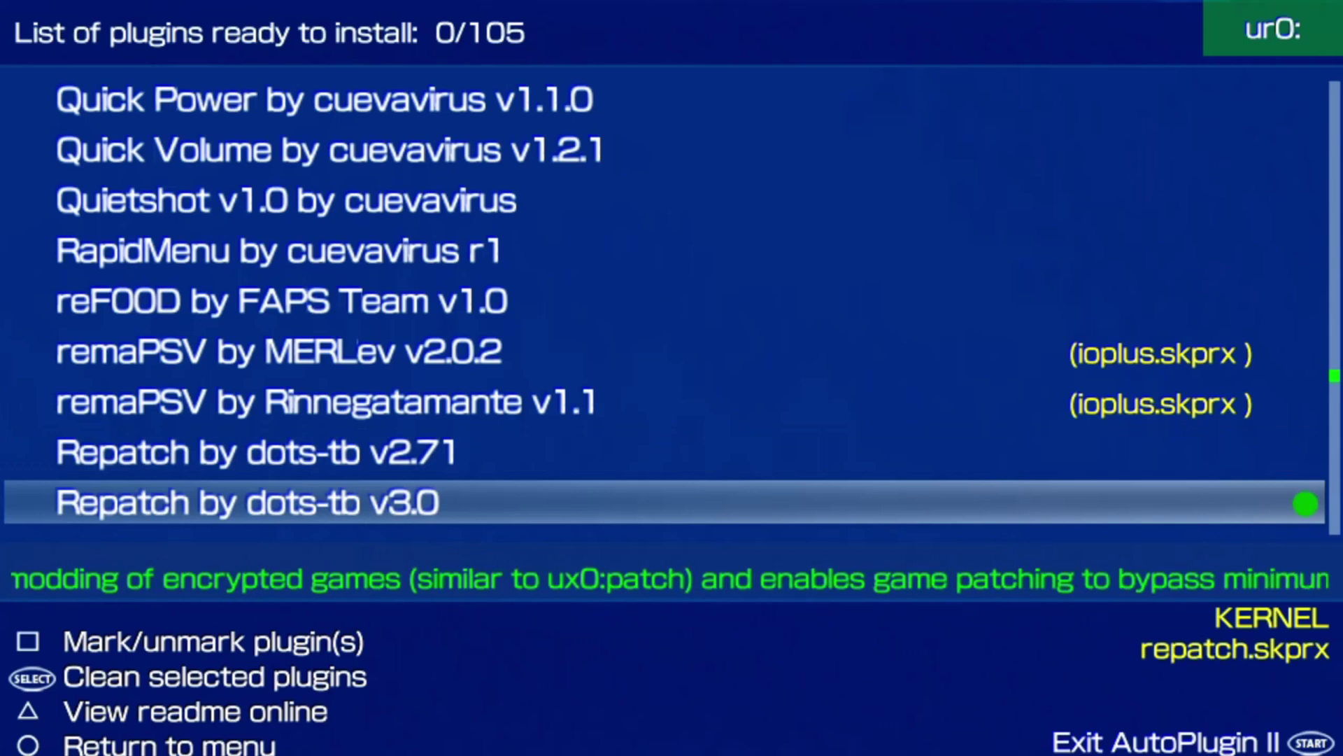
key(Up)
key(Down)
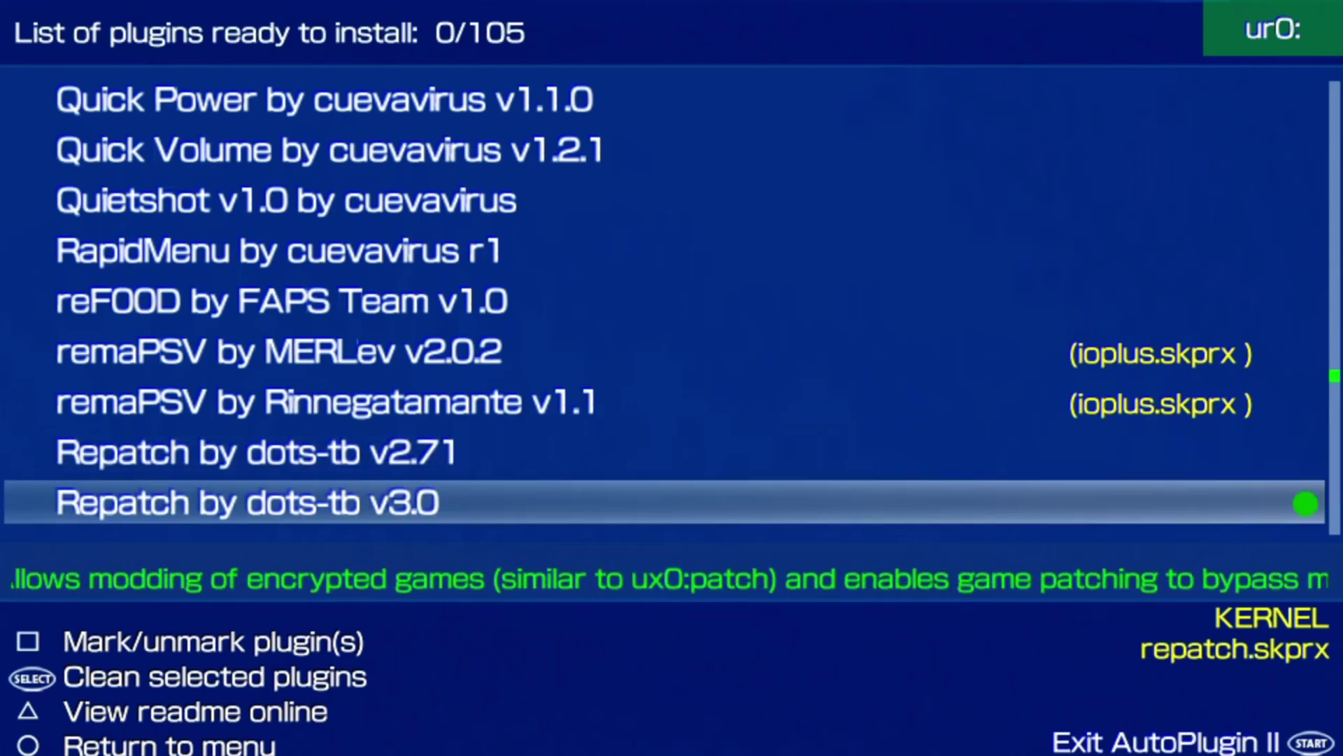
key(Up)
key(Down)
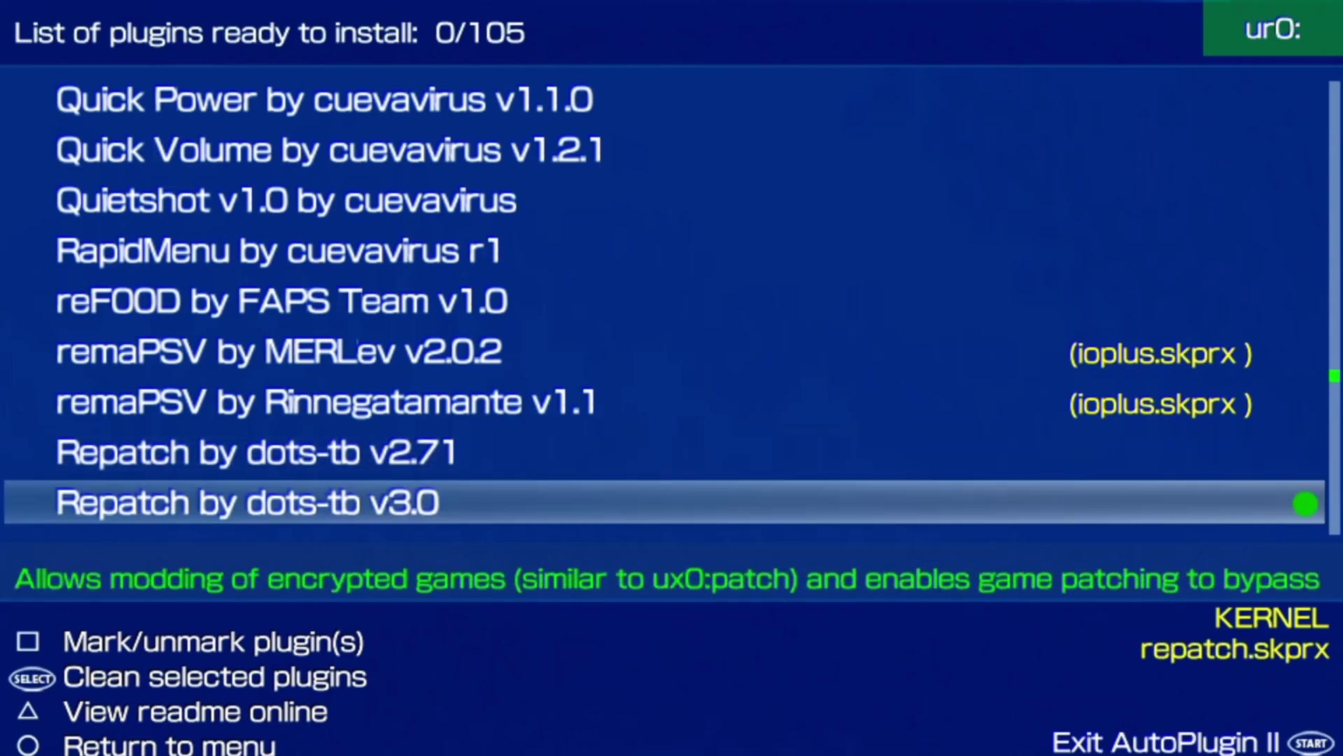
key(Up)
key(Down)
key(Up)
key(Down)
key(Up)
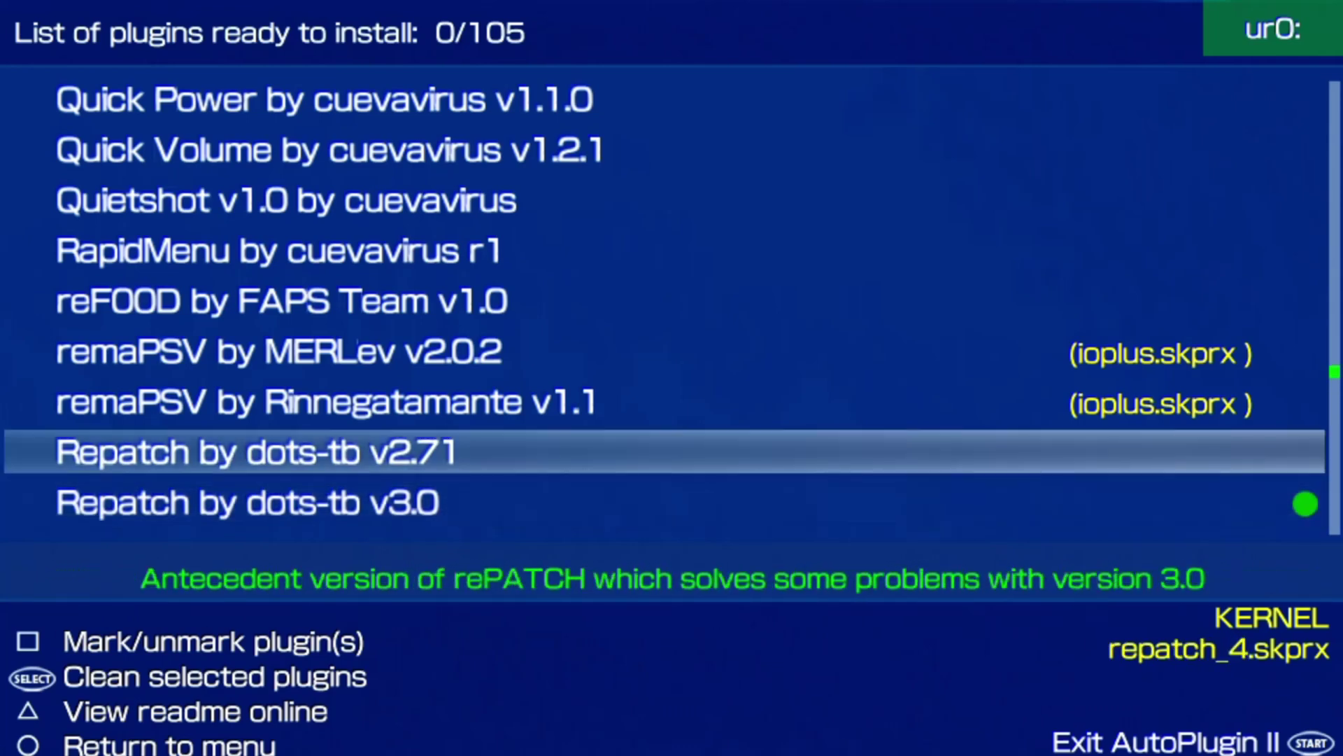
key(Down)
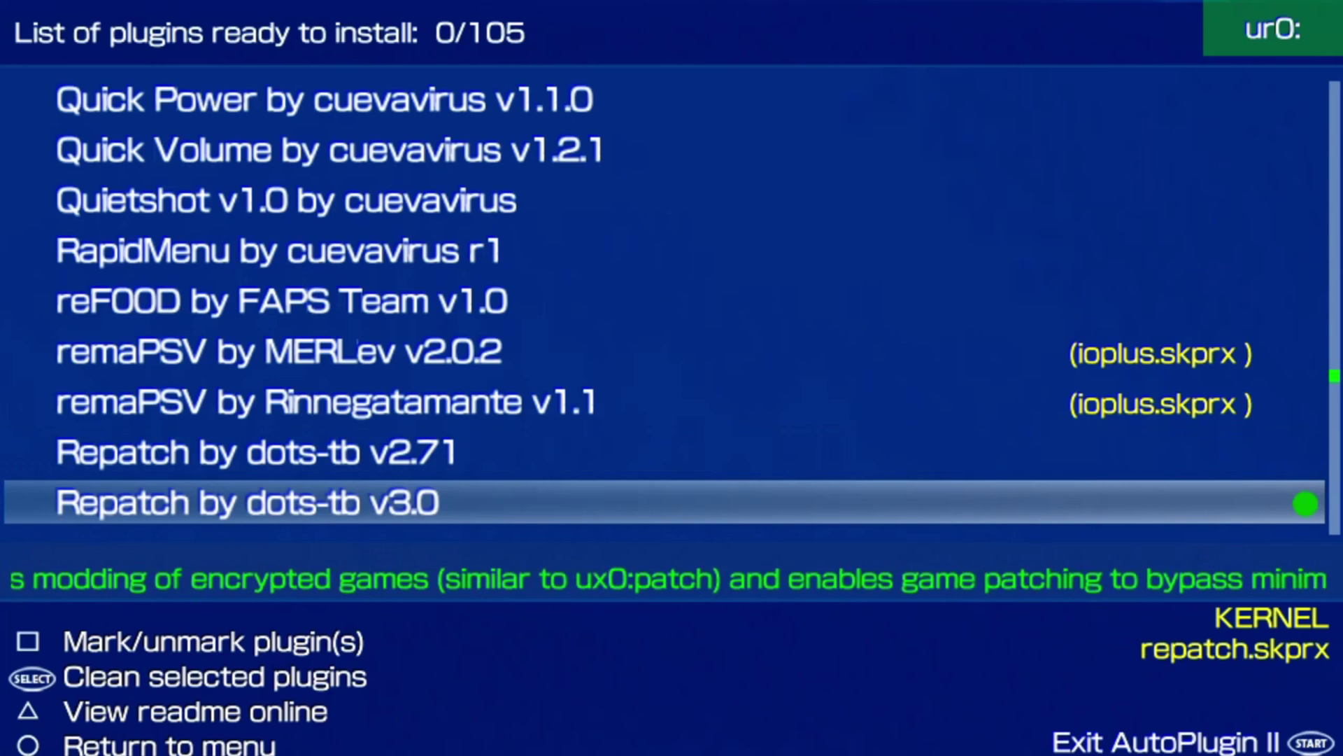
key(Up)
key(Down)
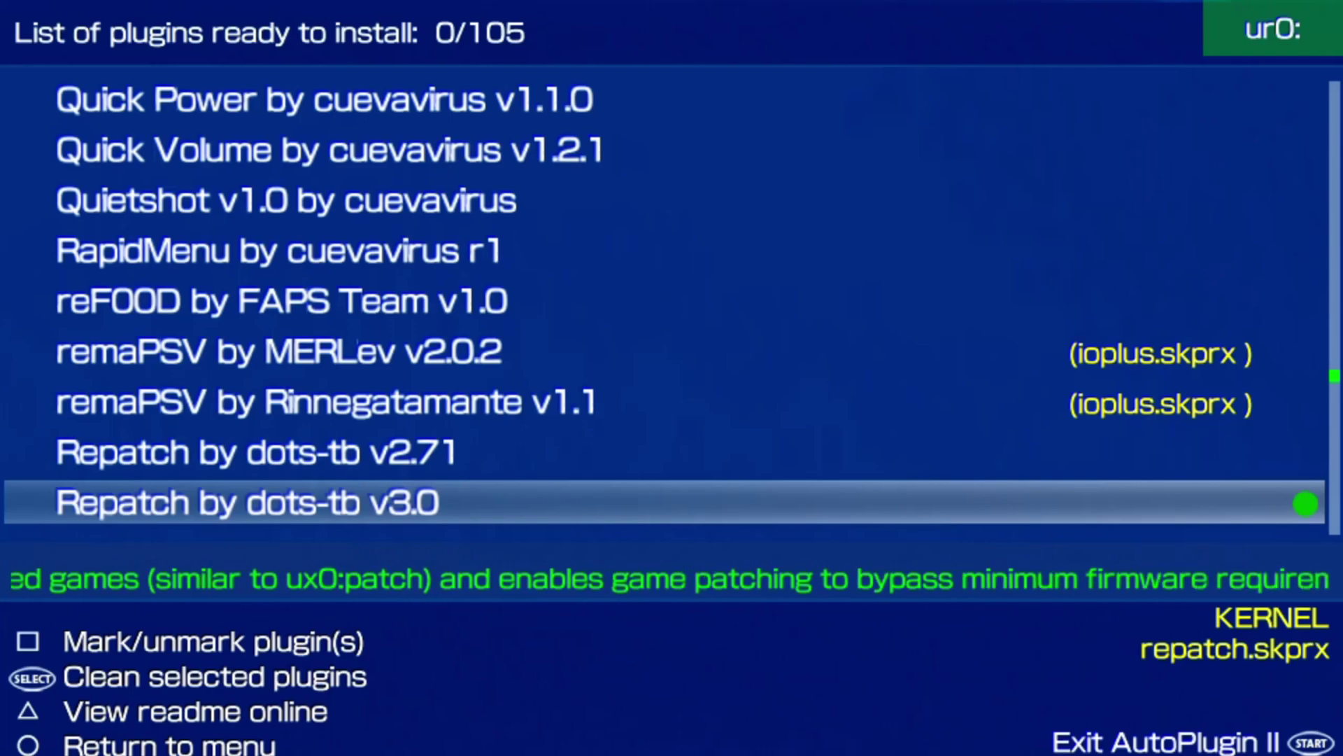
key(Up)
key(Up)
key(Up)
key(Up)
key(Up)
key(Up)
key(Up)
key(Up)
key(Up)
key(Up)
key(Down)
key(Down)
key(Down)
key(Down)
key(Down)
key(Down)
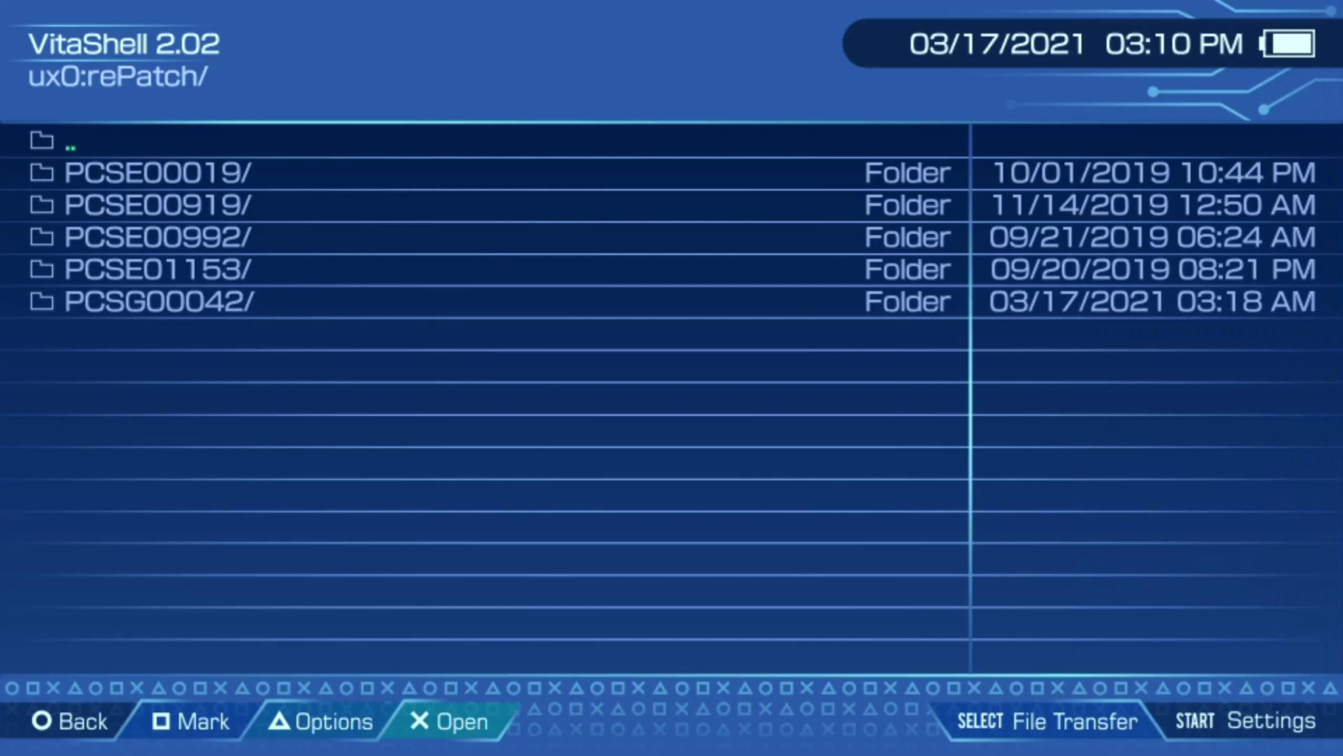
In VitaShell, go back from ux0:rePatch/ to the partition list, refresh the LiveArea and acknowledge the result.
key(circle)
key(circle)
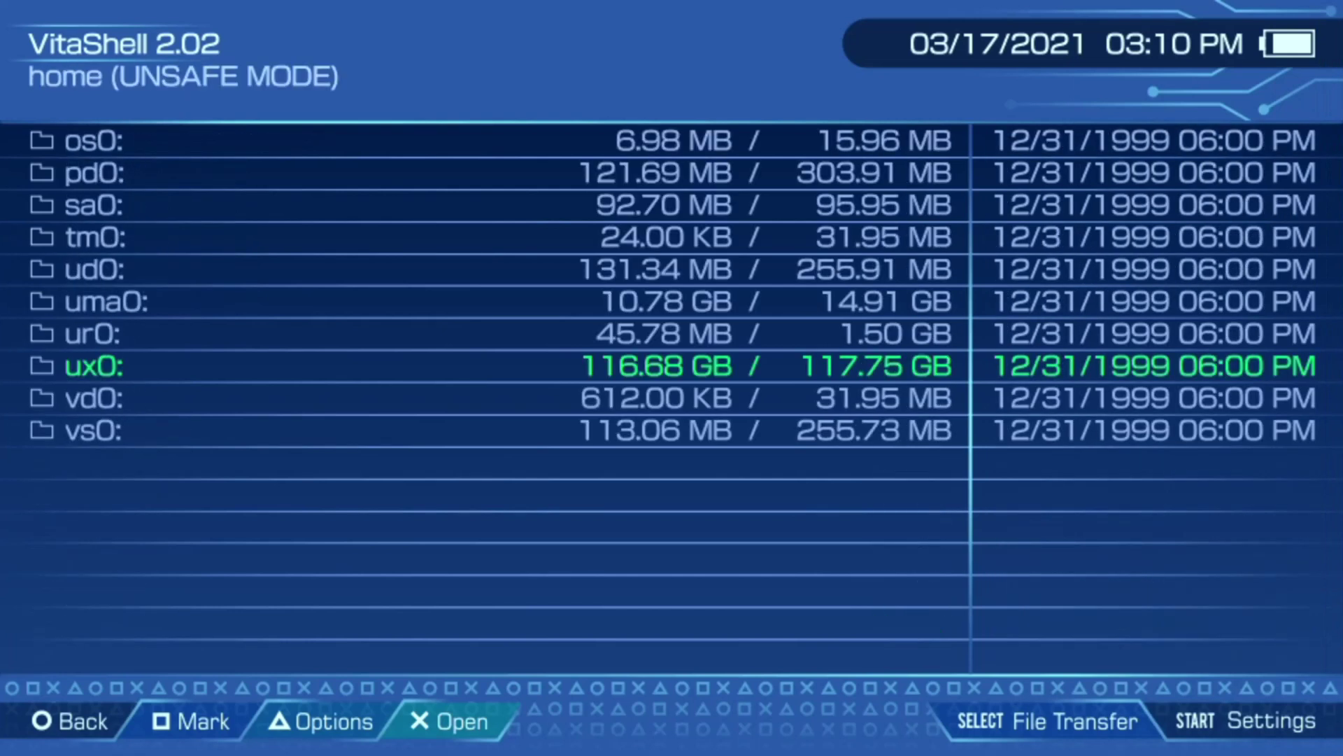
key(triangle)
key(triangle)
key(triangle)
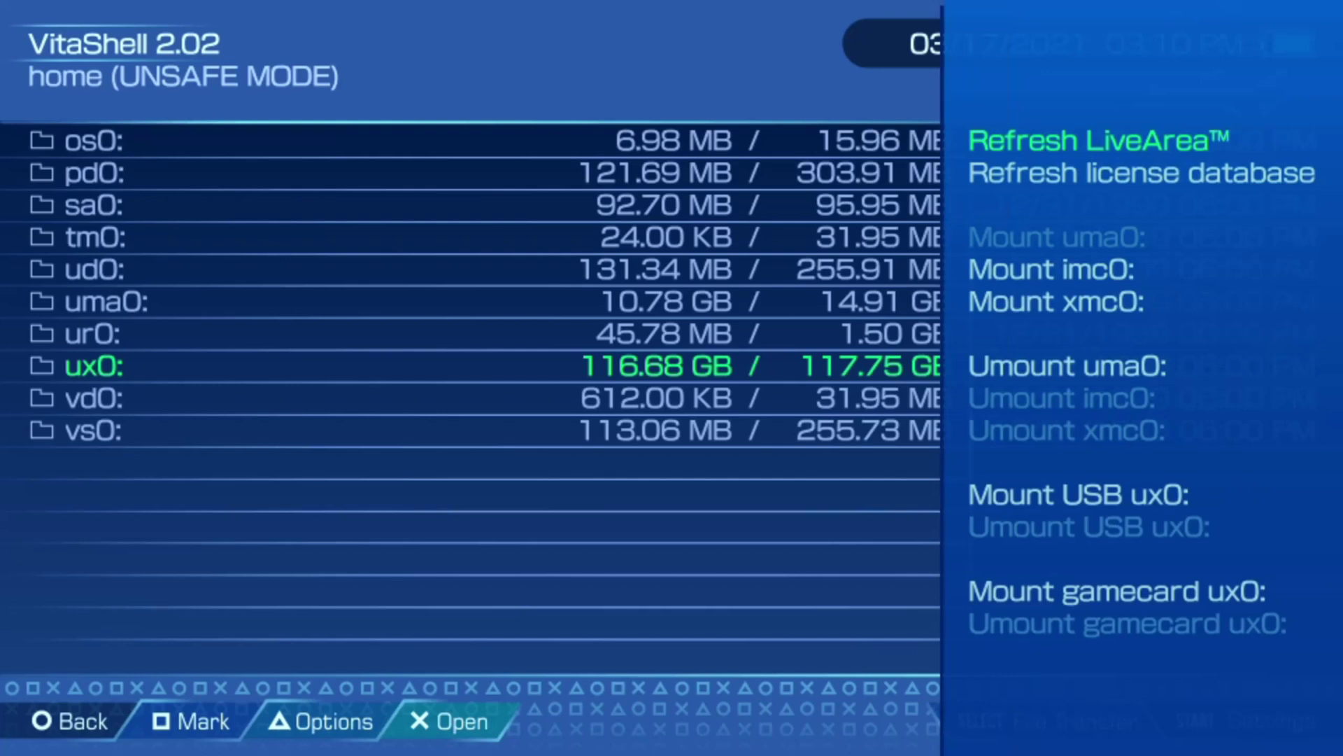
key(Down)
key(Up)
key(cross)
key(cross)
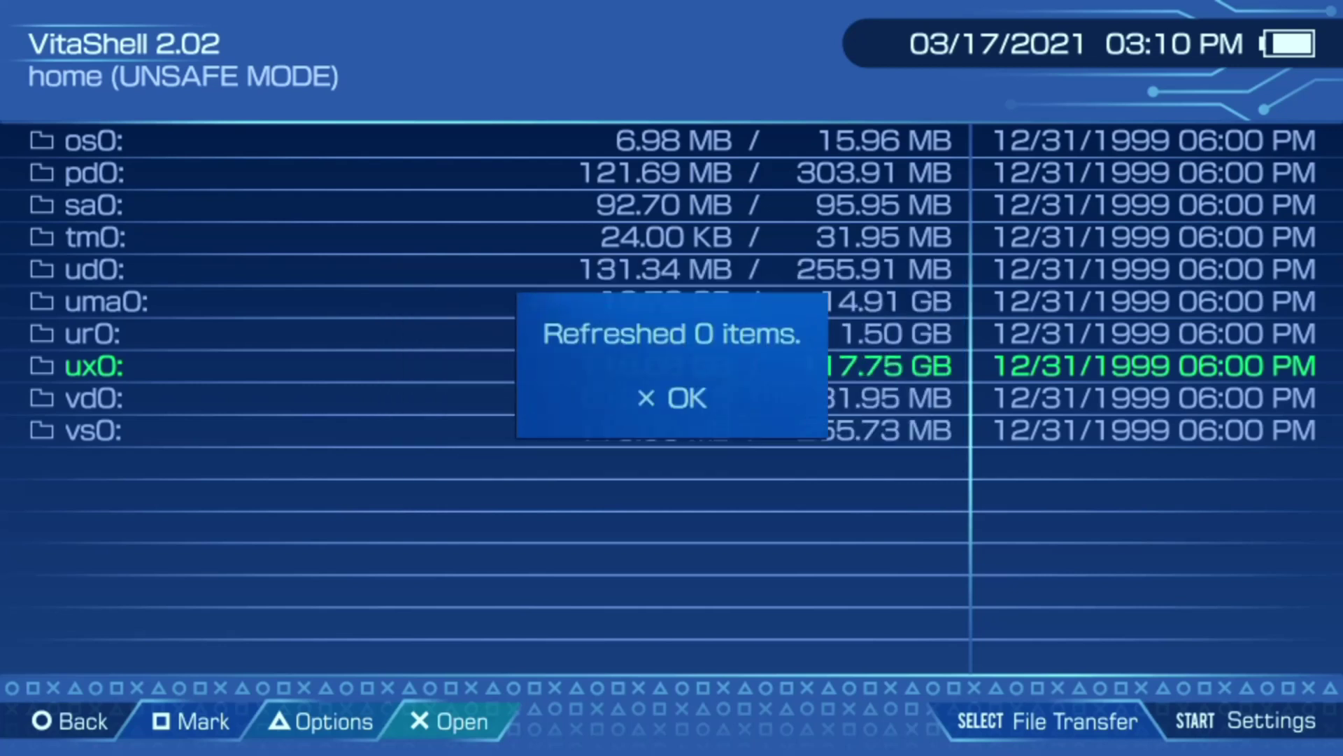
key(Return)
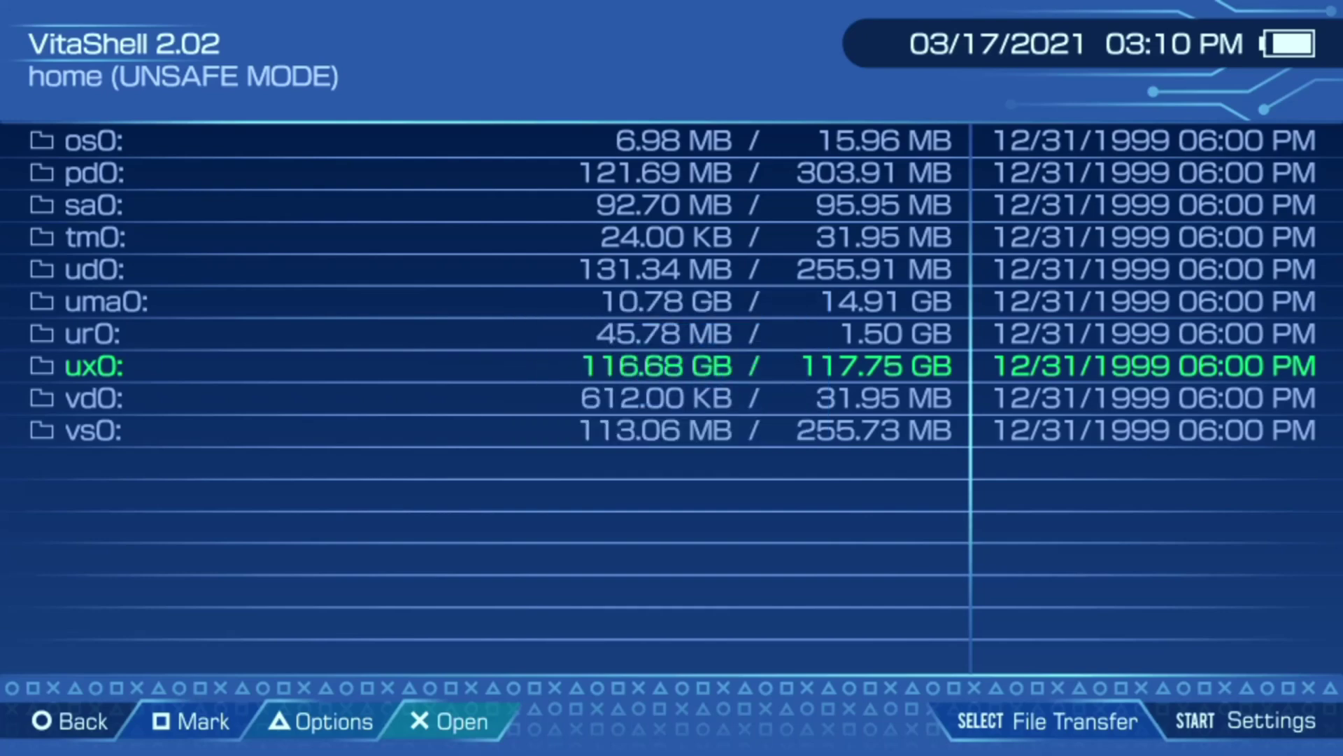
Leave VitaShell for the Vita home screen, find 零の軌跡 Evolution and launch the game.
key(super)
drag(1315, 63, 700, 490)
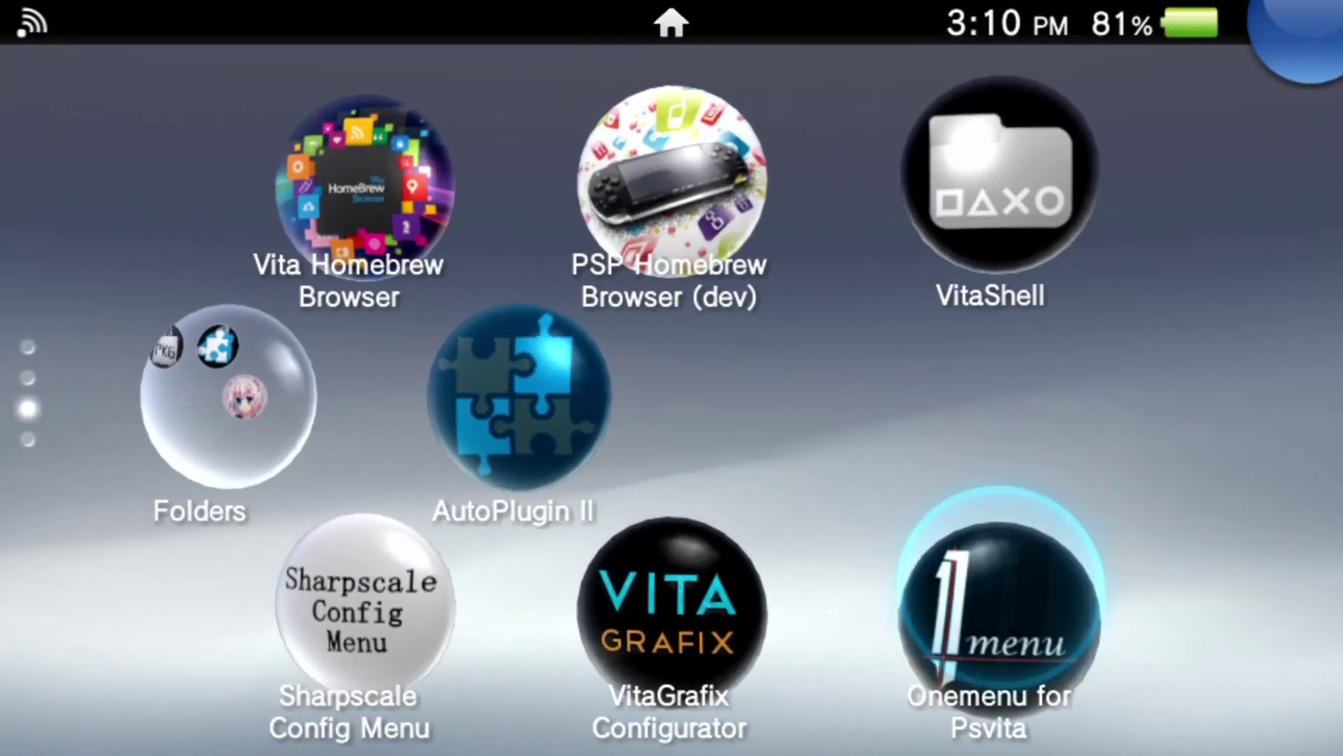
drag(672, 560, 672, 210)
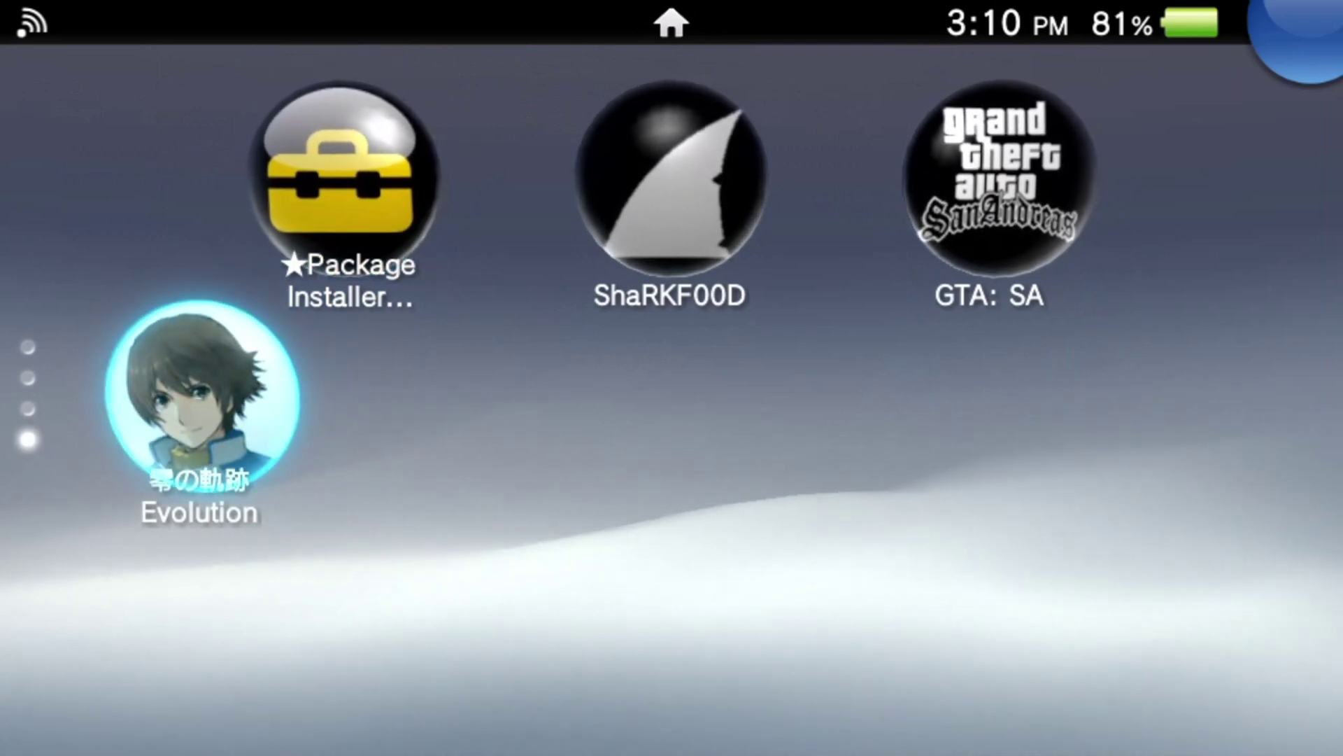
key(Up)
key(Down)
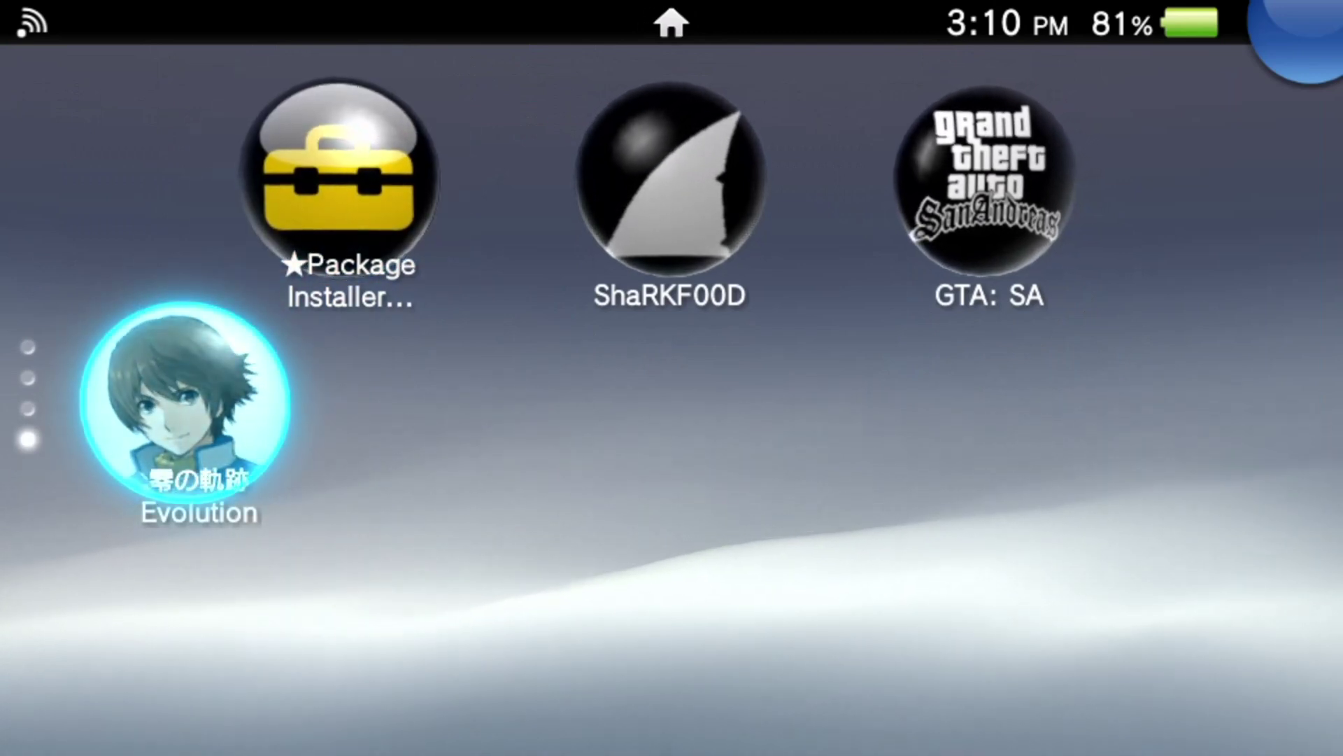
key(Return)
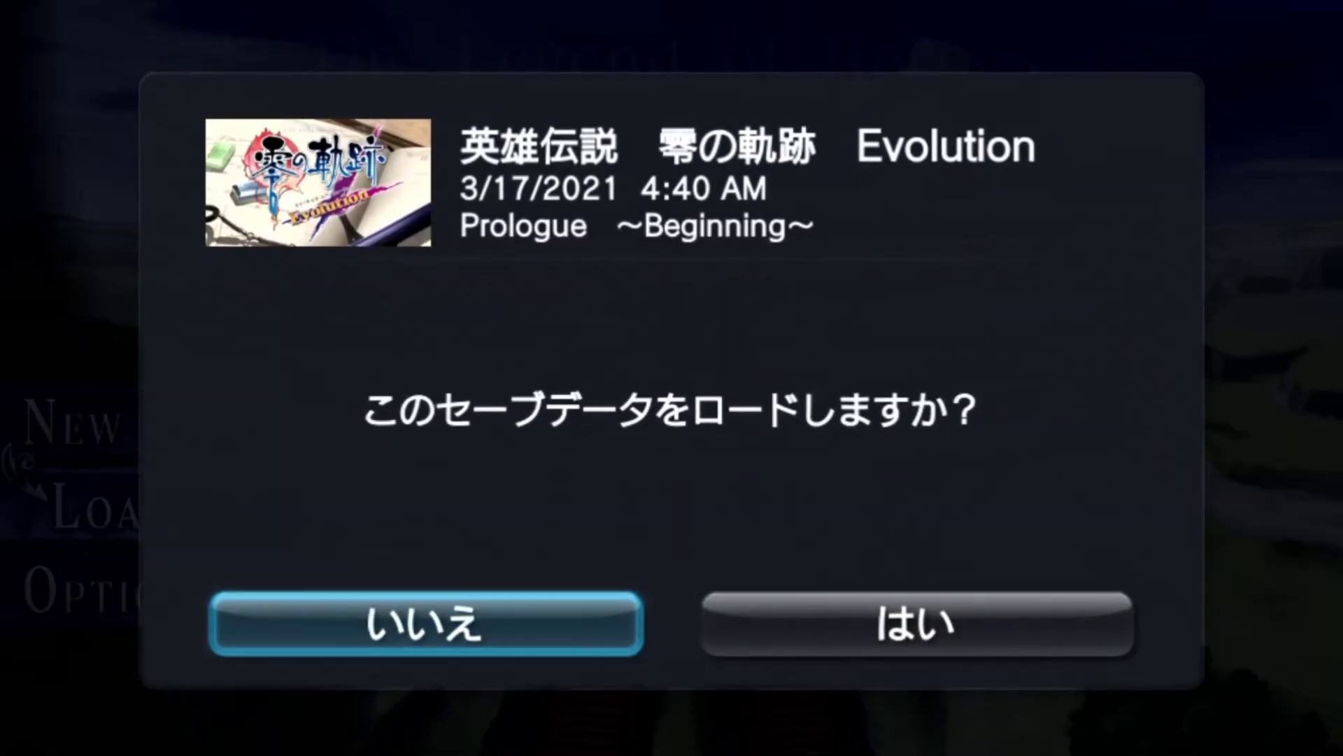
Load the Prologue ~Beginning~ save data and acknowledge the load message.
key(Right)
key(Return)
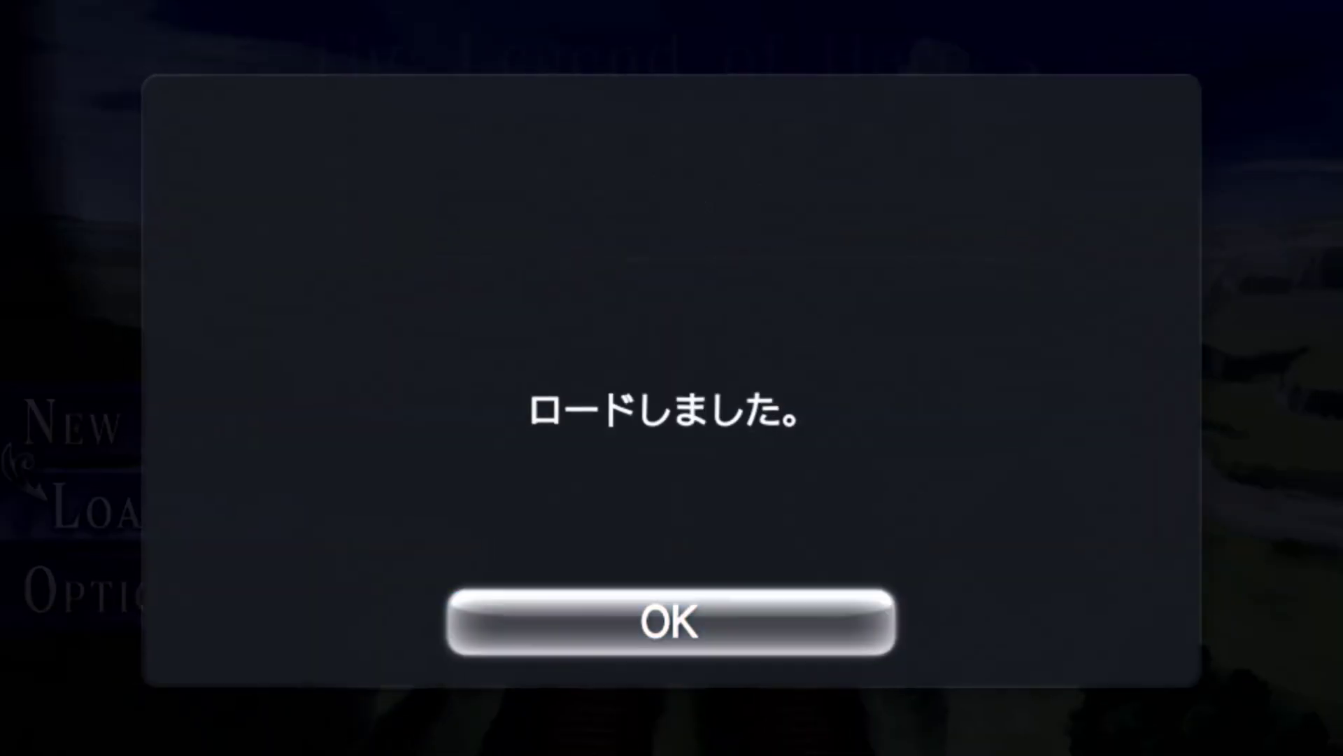
key(Return)
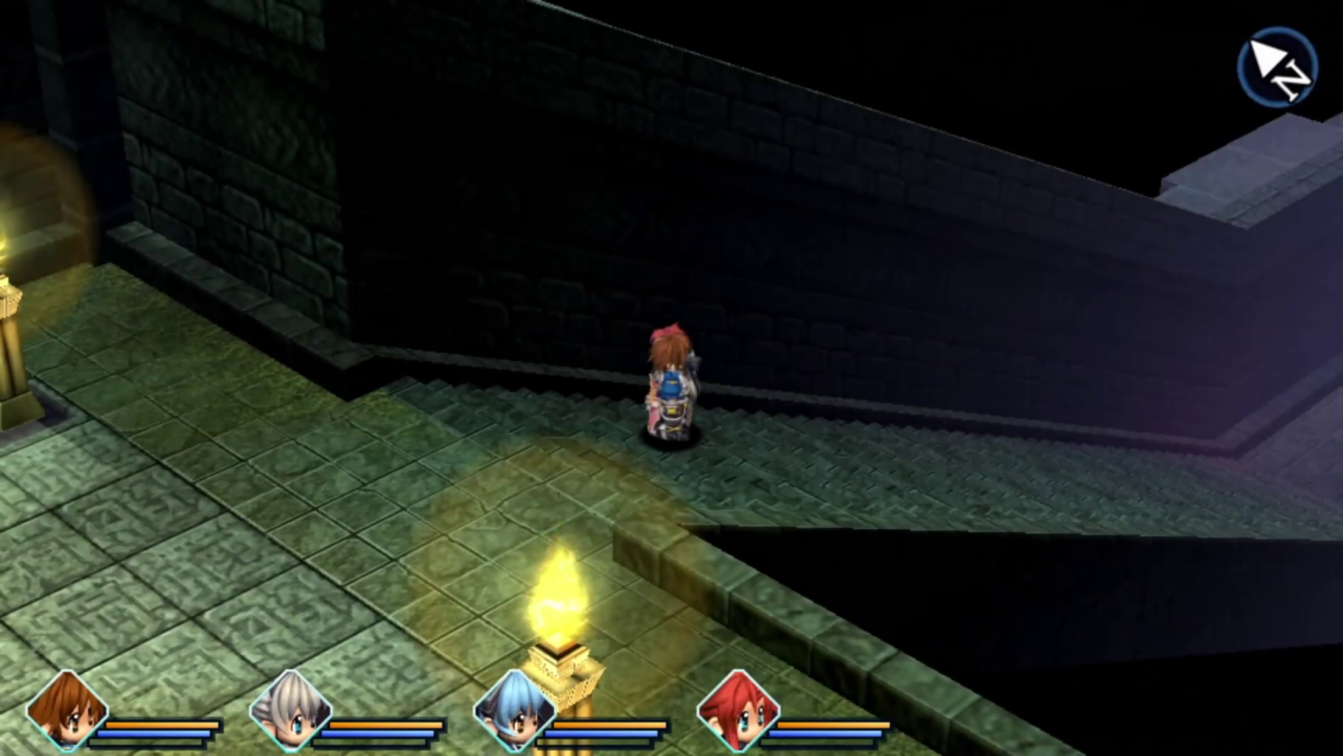
Lead the party along the stairs, past the stone planter and up to the torch-lit archway.
key(Right)
key(Right)
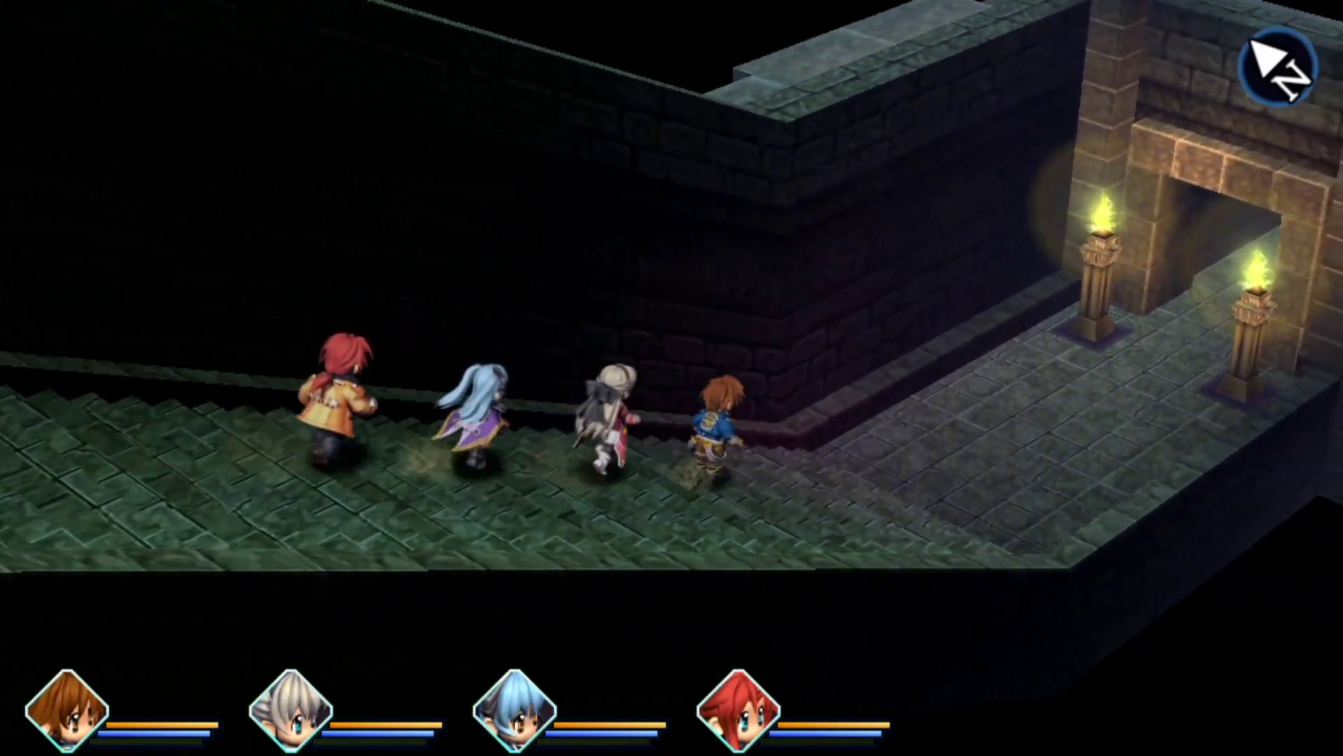
key(Right)
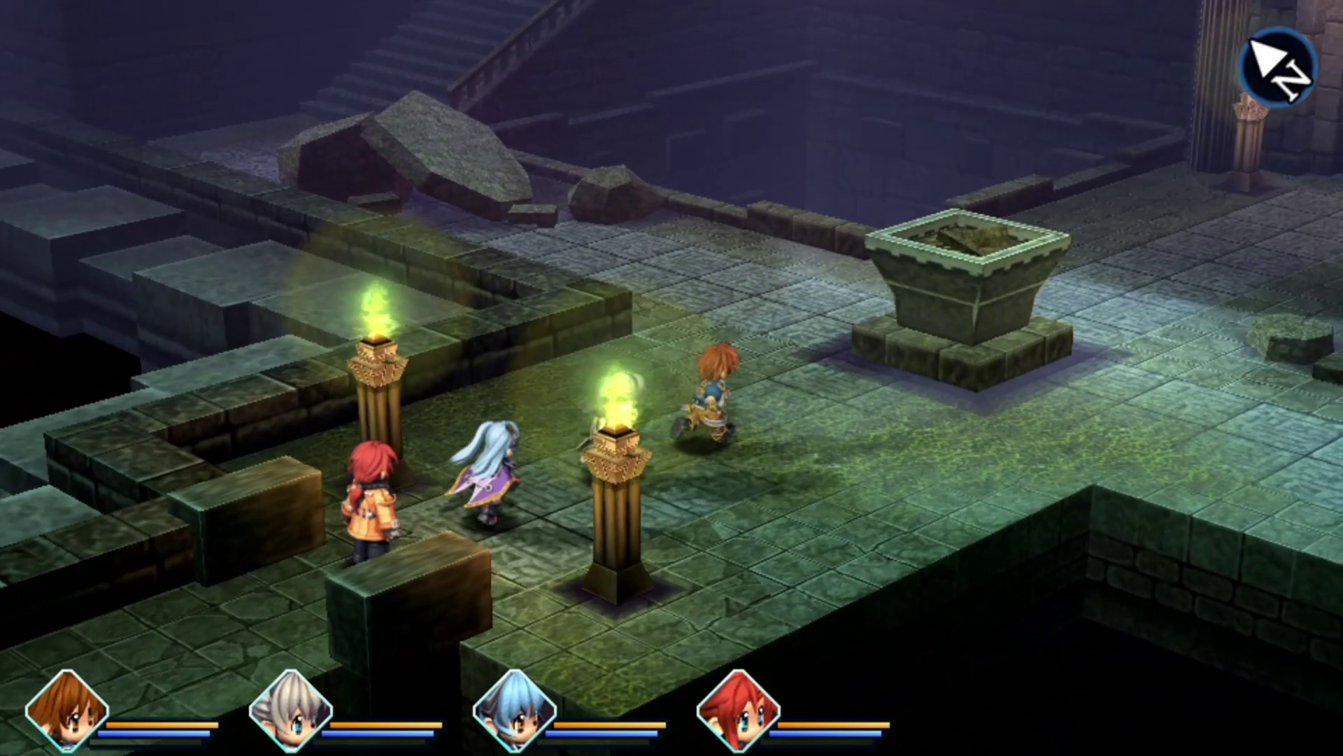
key(Right)
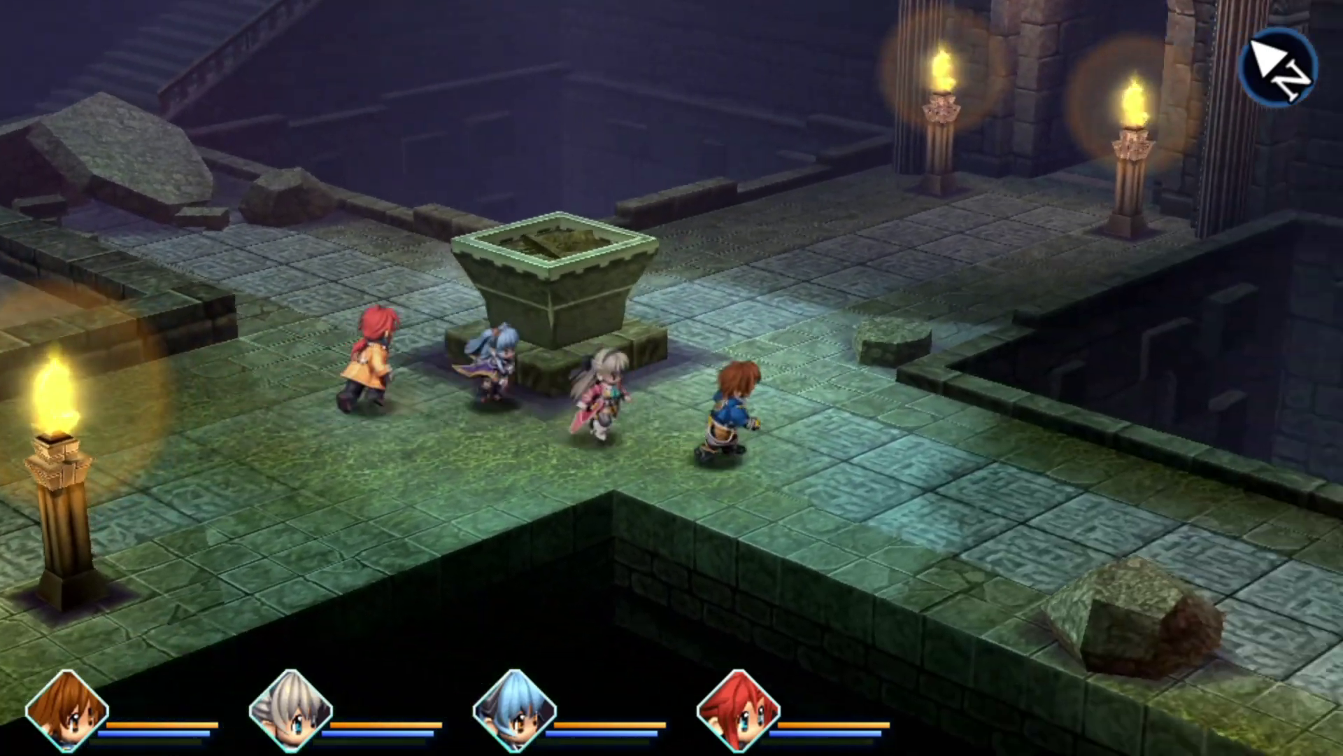
key(Right)
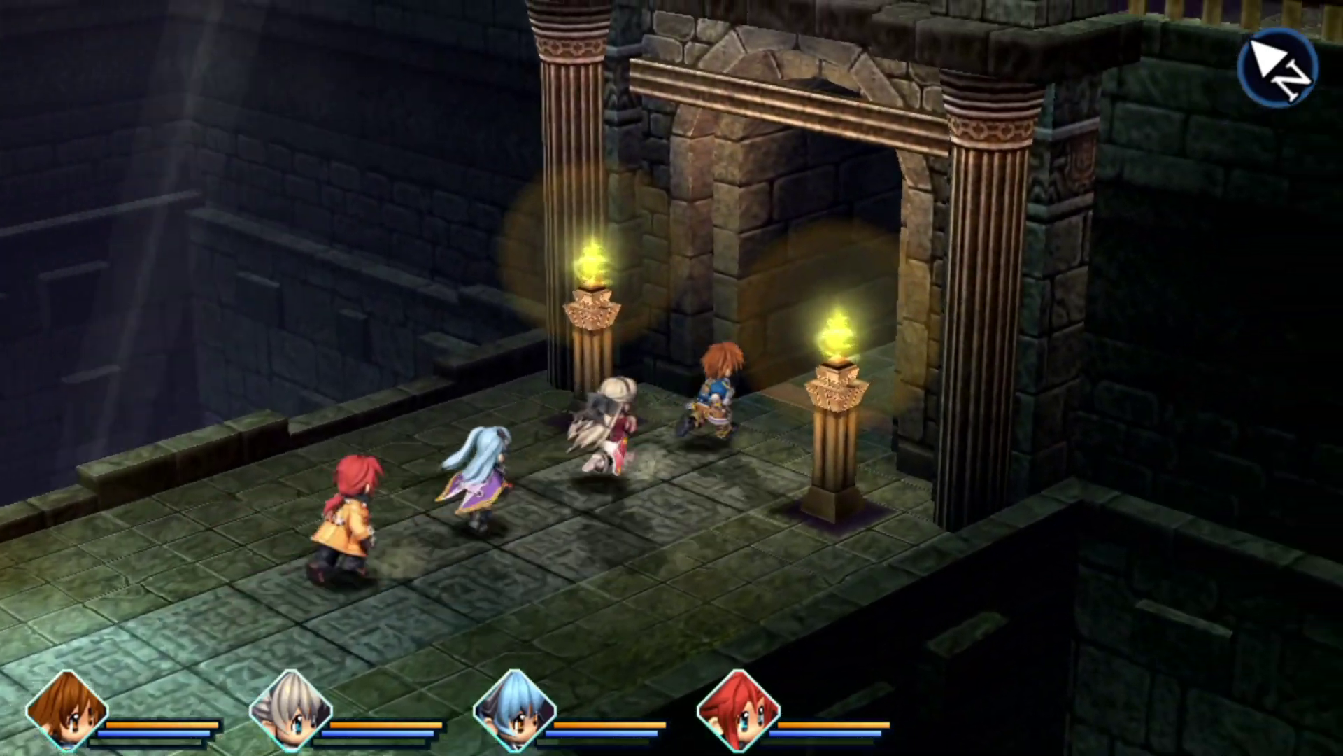
Look through the party menu entries from Orbment to Tactics, including their English descriptions, and return to the field.
key(Escape)
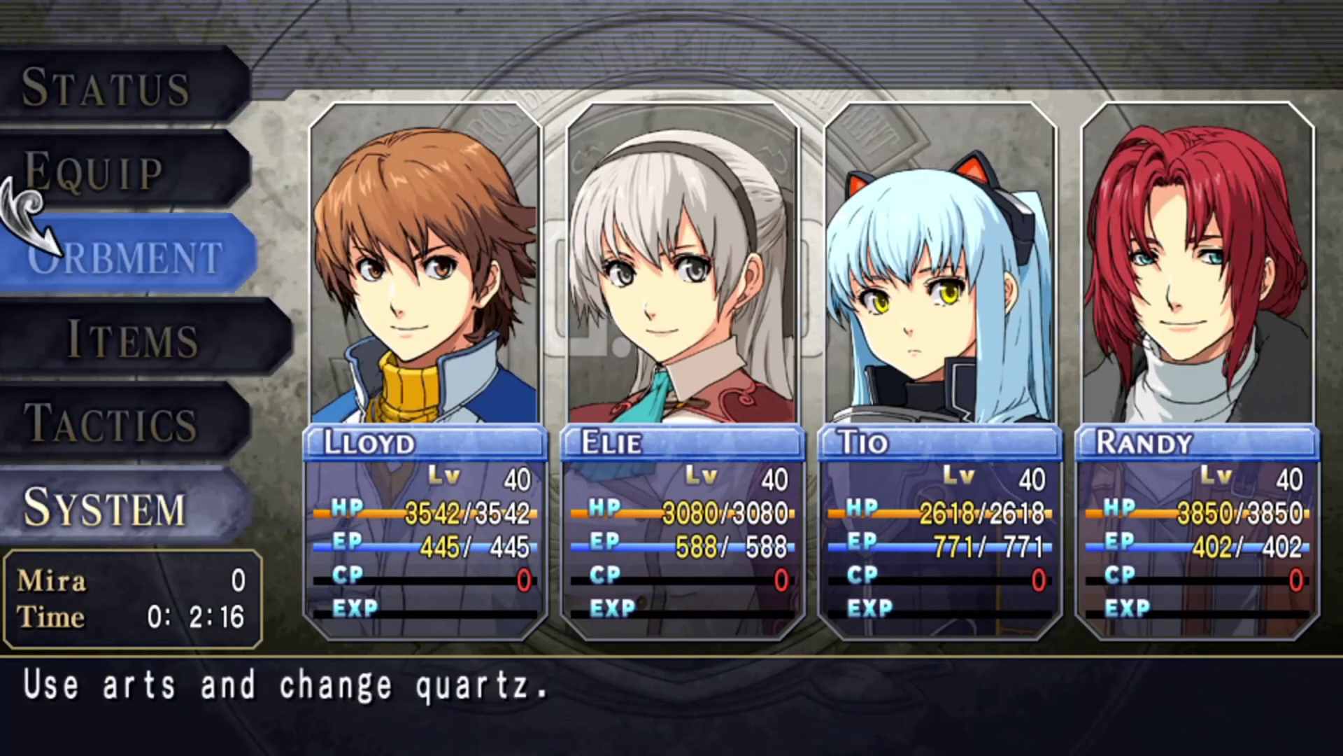
key(Up)
key(Down)
key(Down)
key(Down)
key(Down)
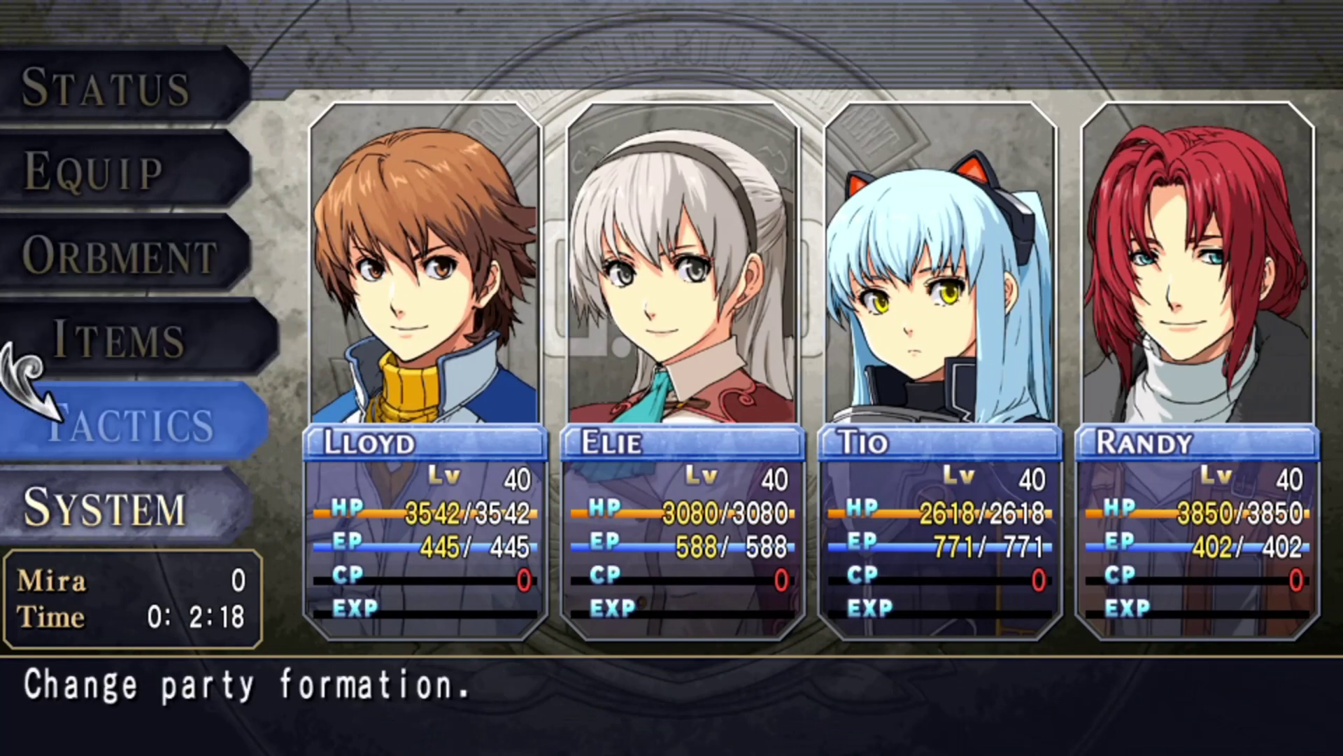
key(Return)
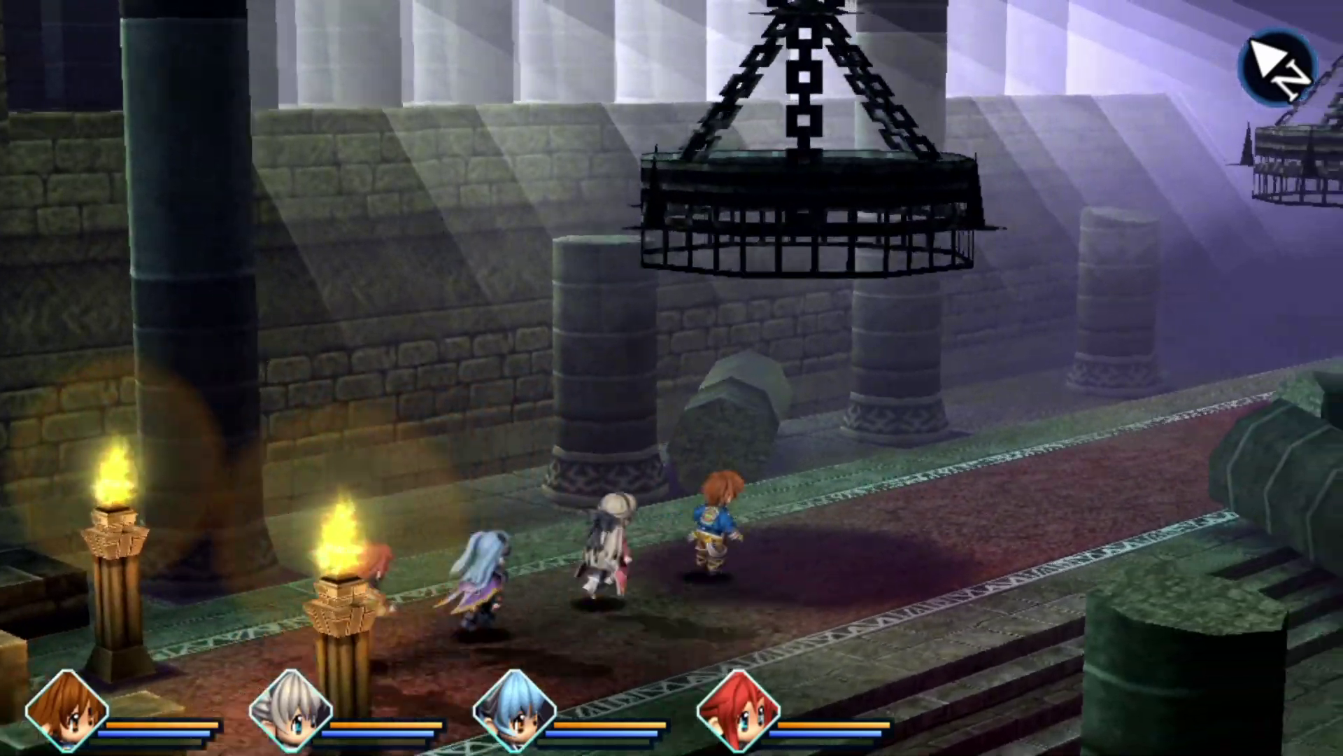
Lead the party through the chandelier hall and up the large staircase to the story scene.
key(Right)
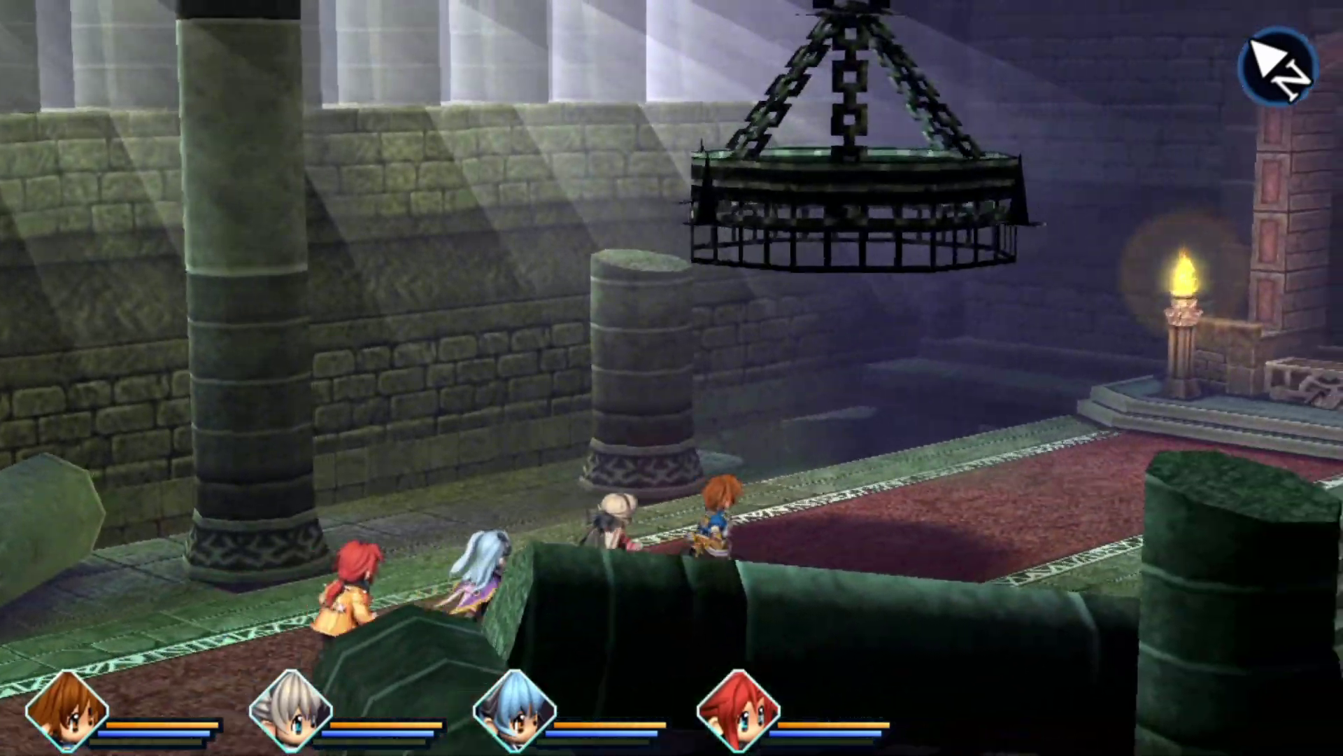
key(Right)
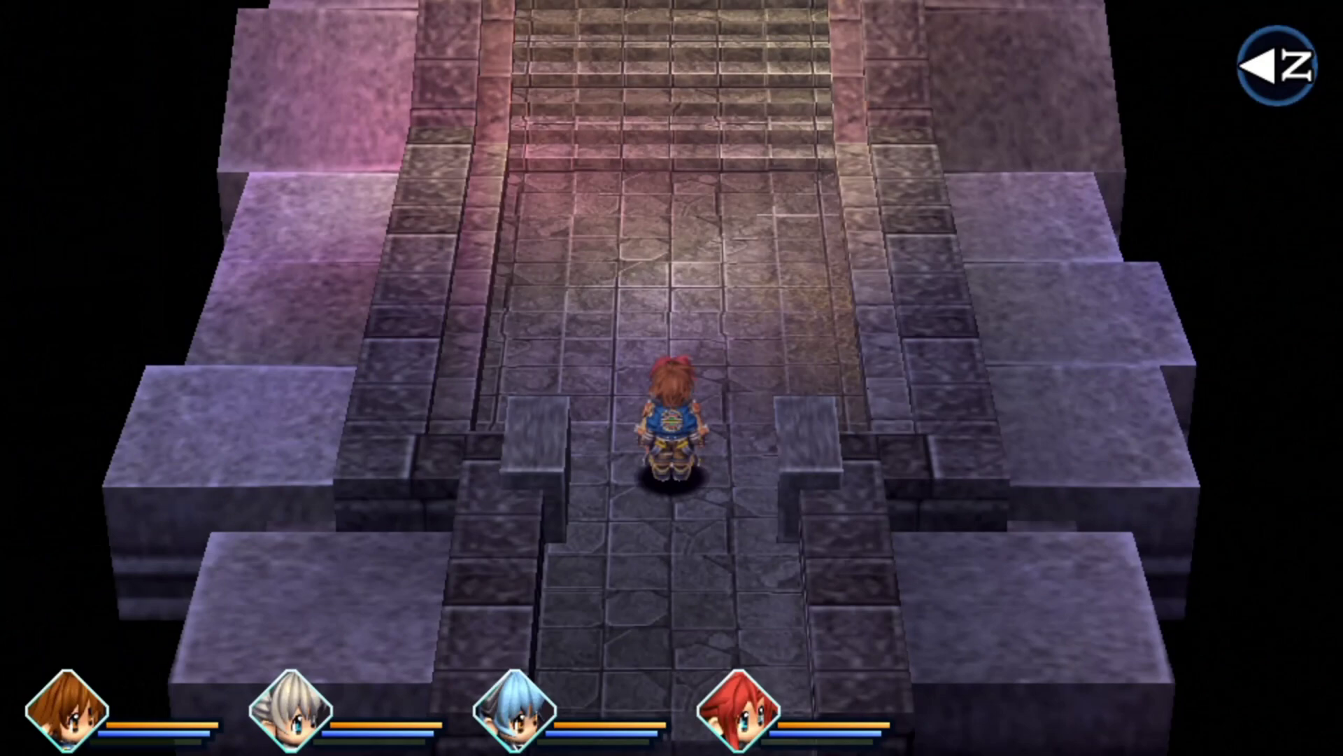
key(Up)
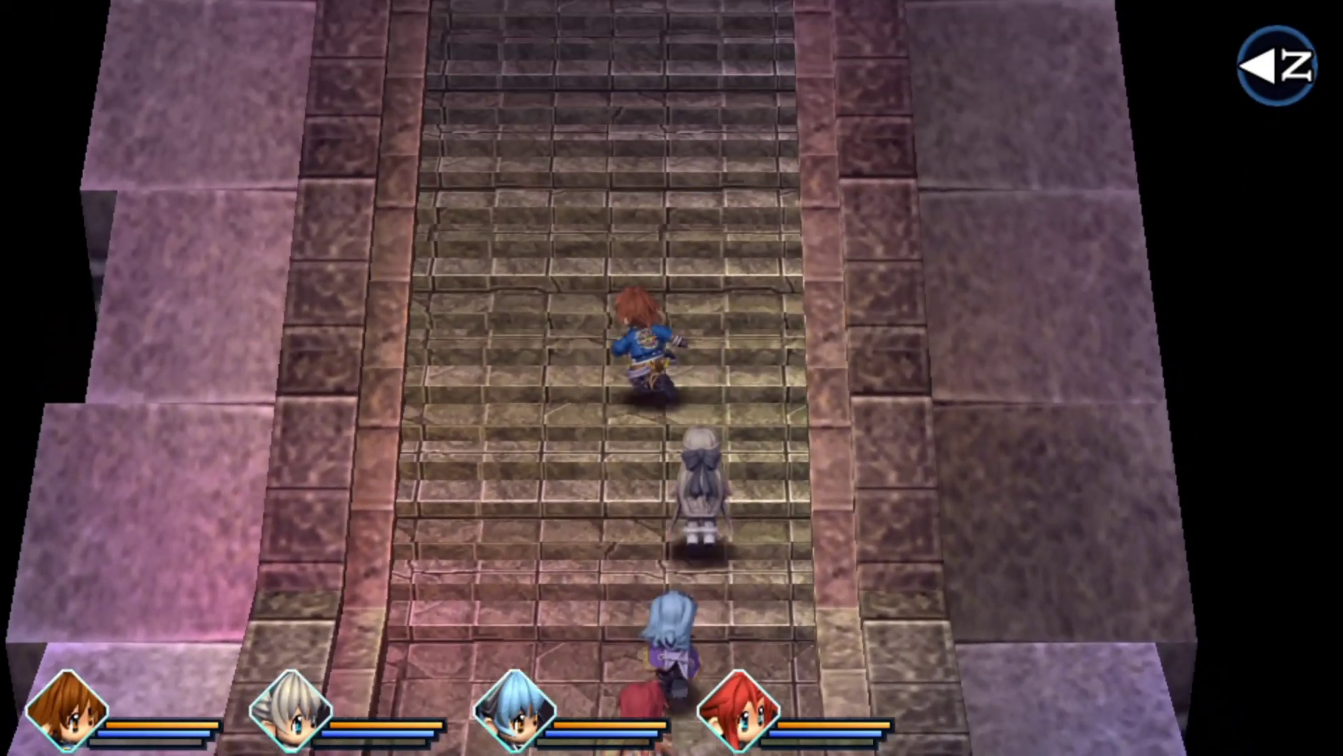
key(Up)
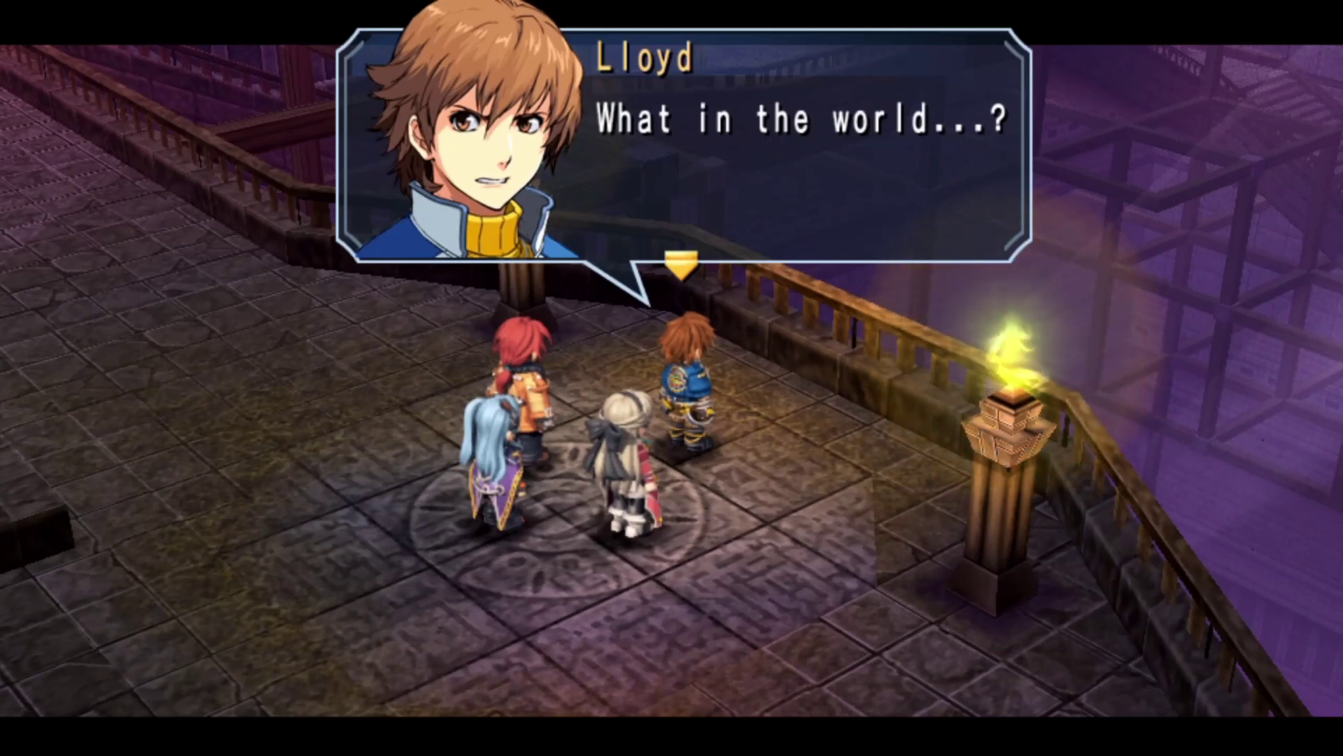
Check the PSVshell performance overlay, close it and advance the party's conversation about the shaft.
key(Return)
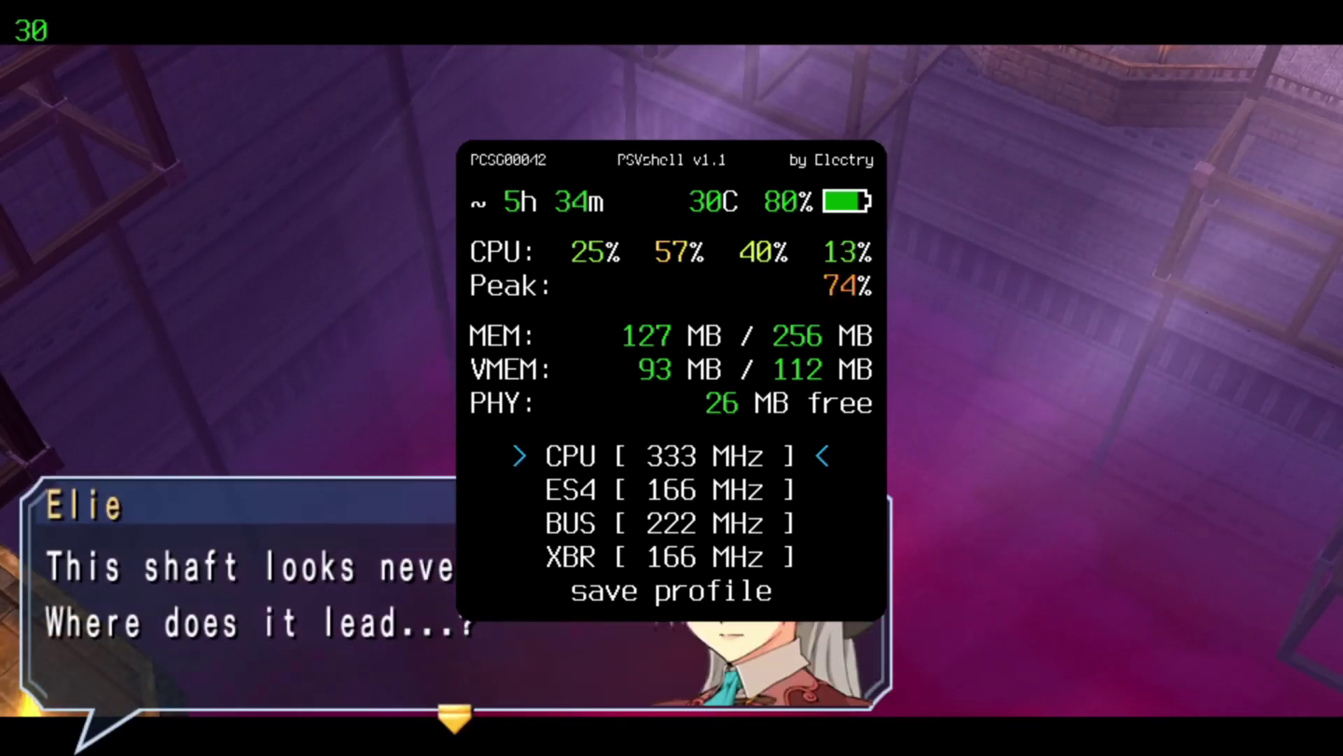
key(select+Up)
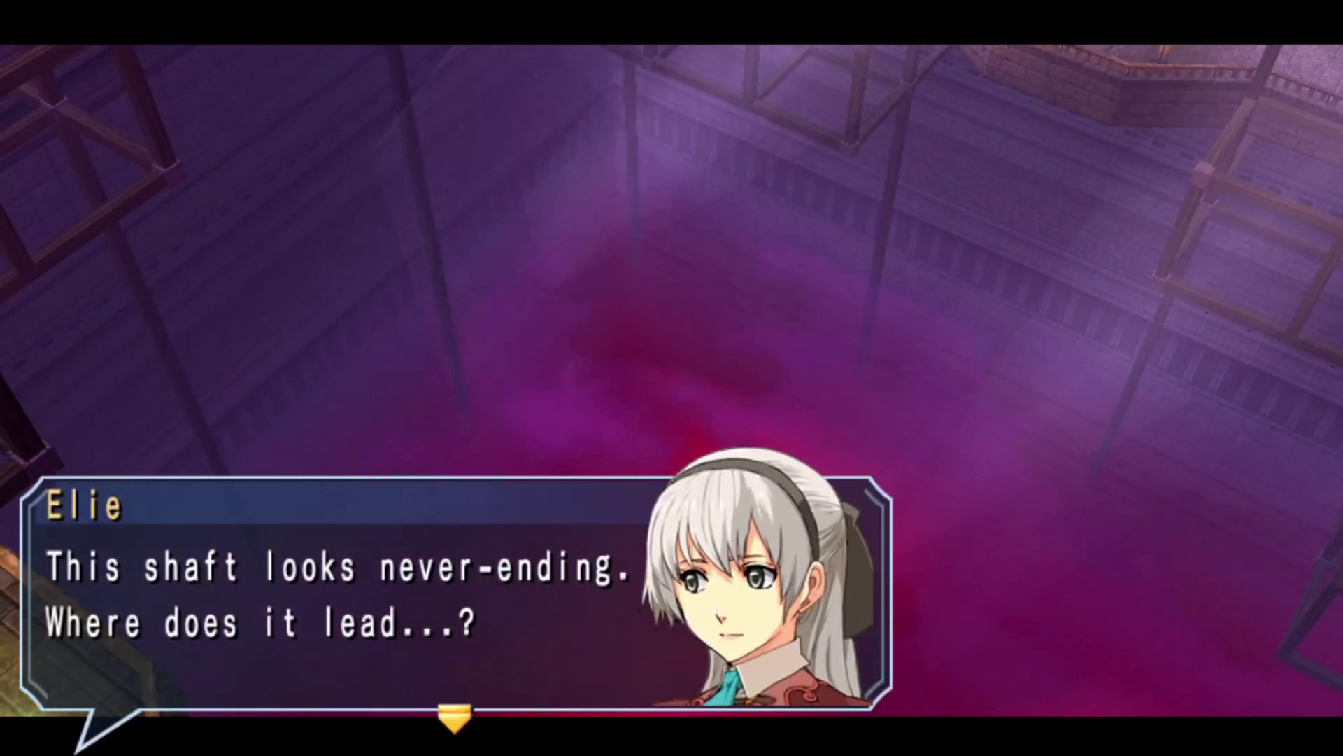
key(Return)
key(Return)
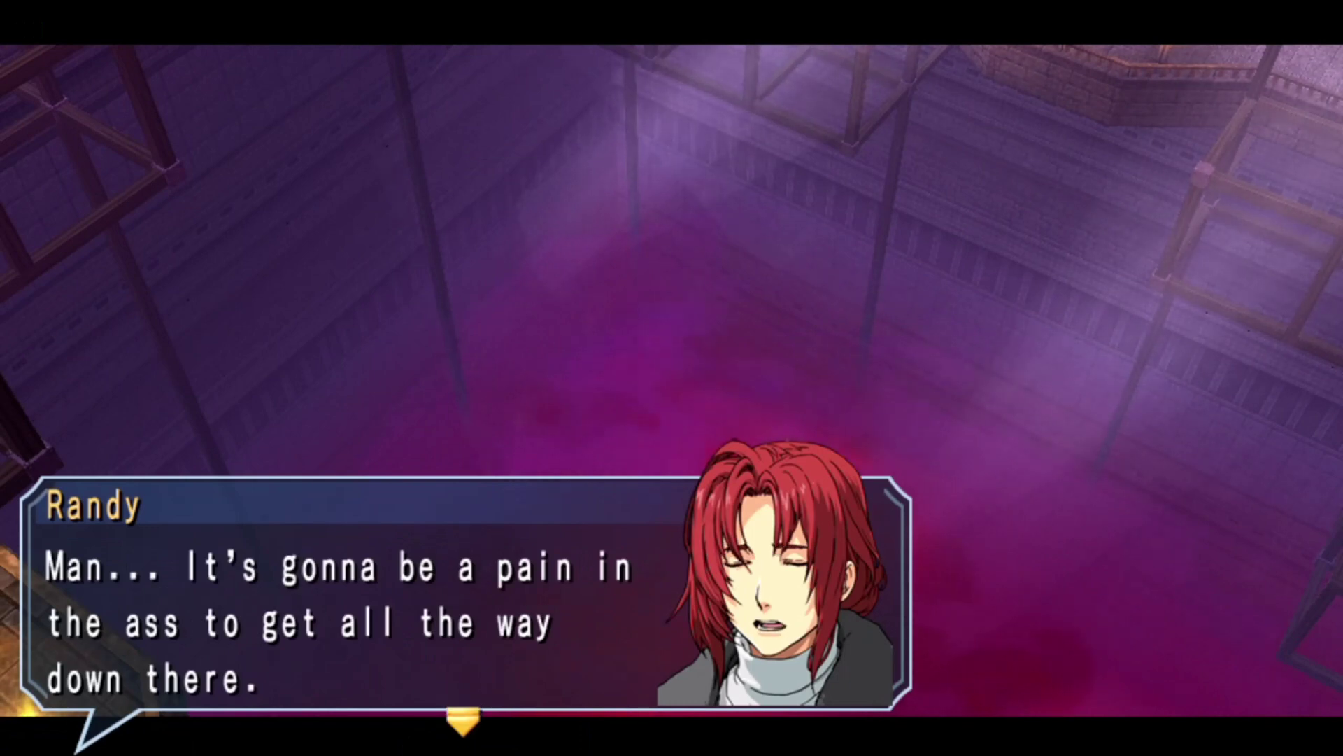
key(Return)
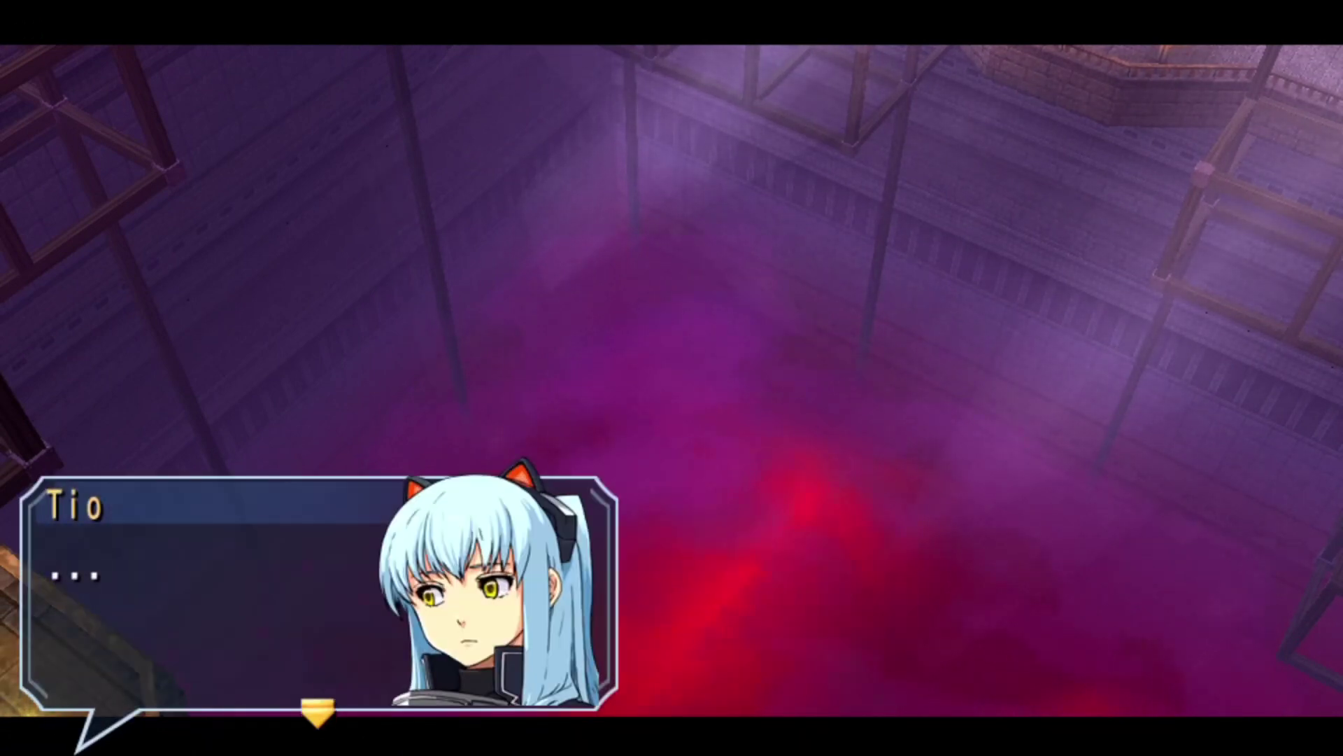
key(Return)
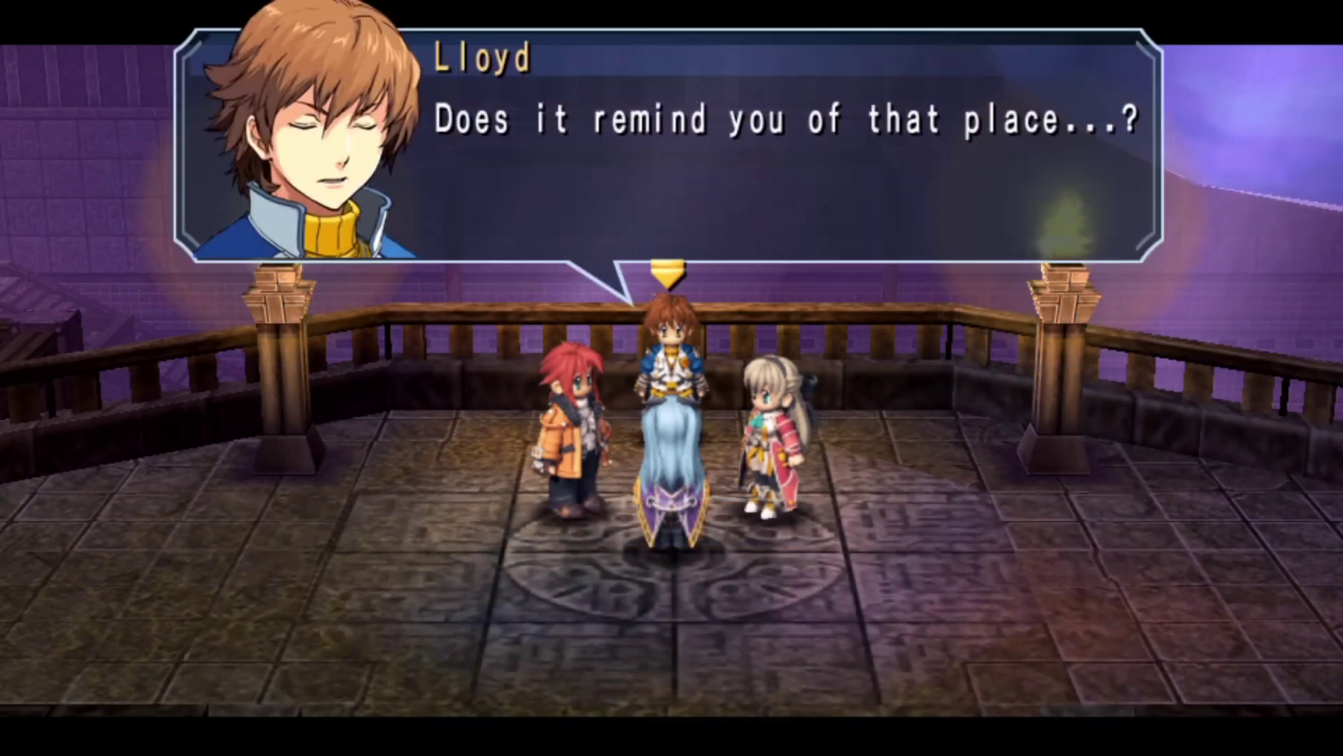
Read on through the English dialogue about the hideout at the Republic's border and the staircase toward Gehenna.
key(Return)
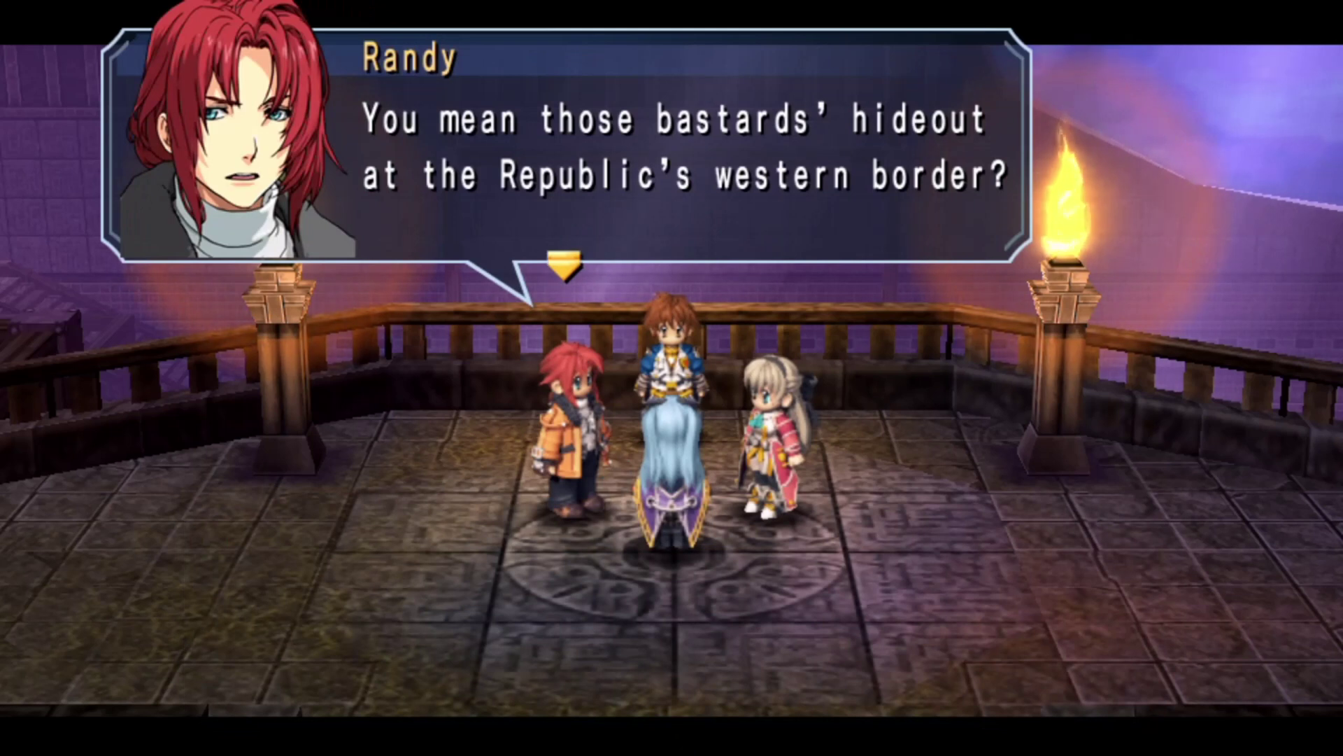
key(Return)
key(Return)
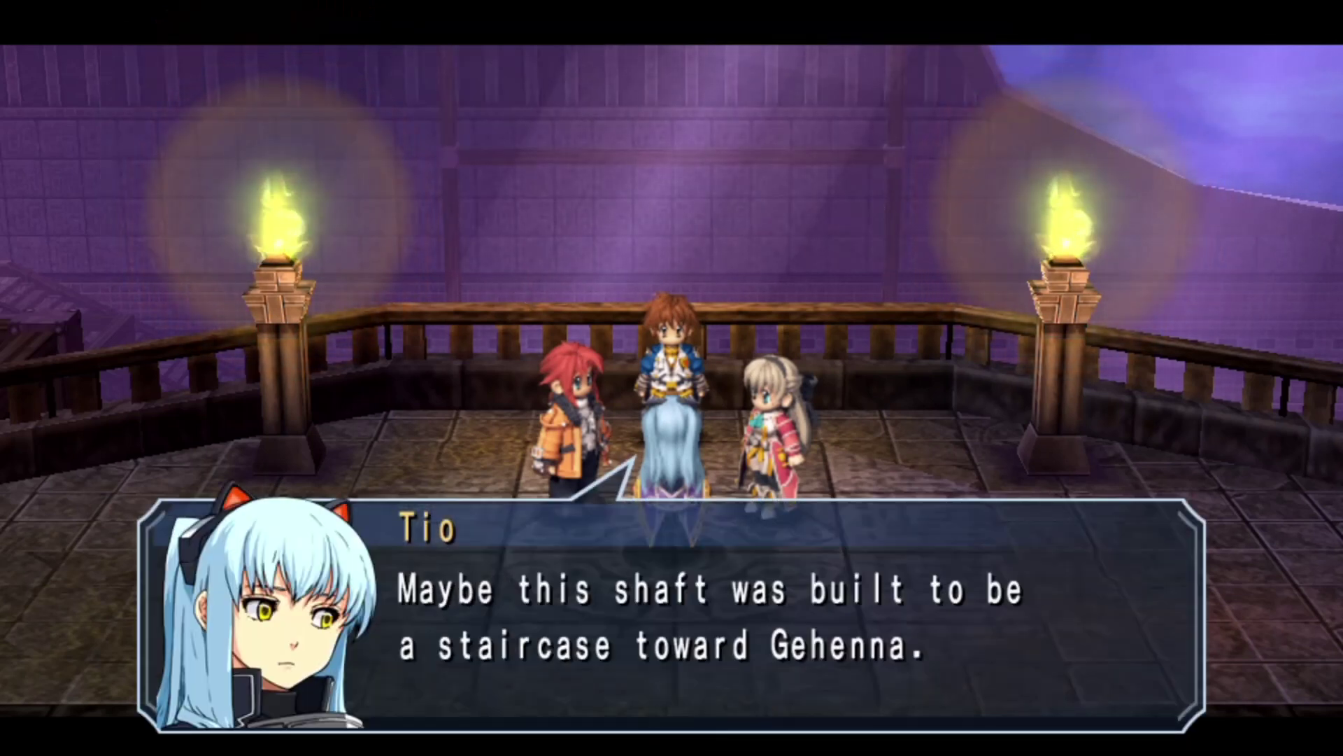
key(Return)
key(Return)
key(Return)
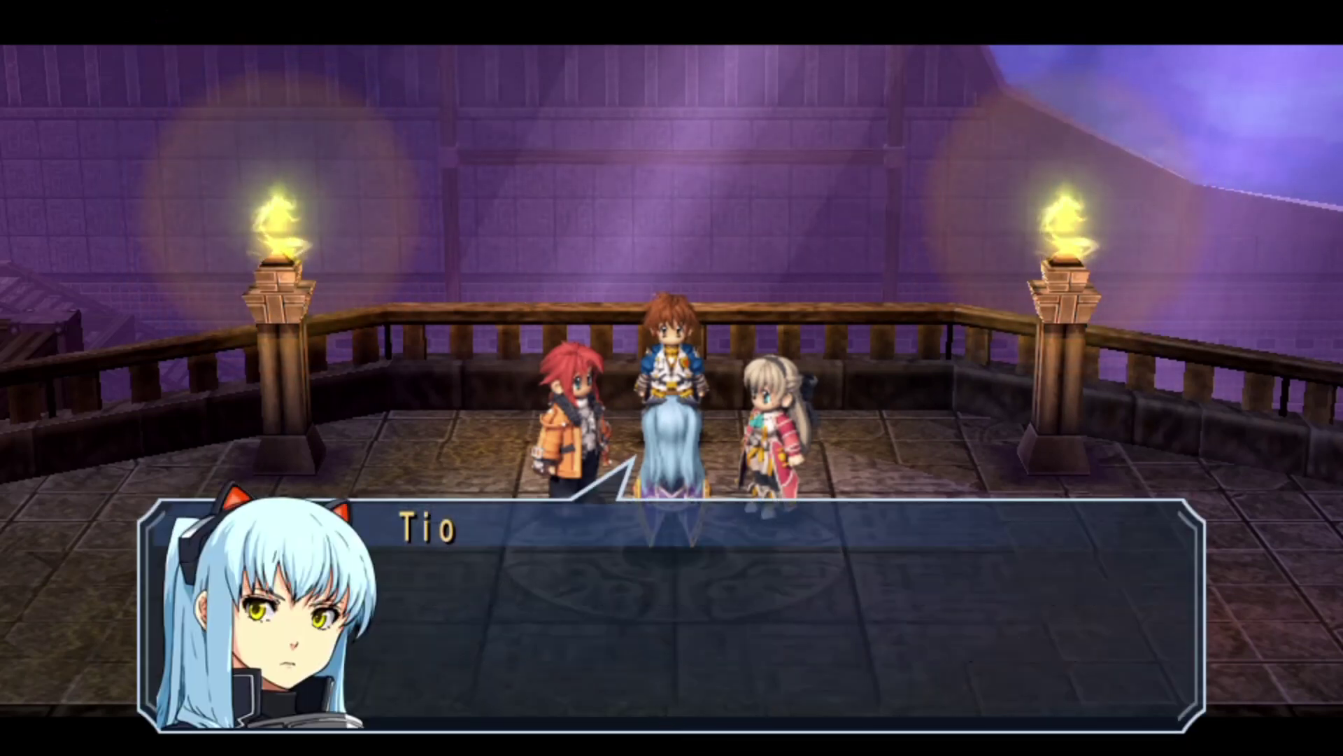